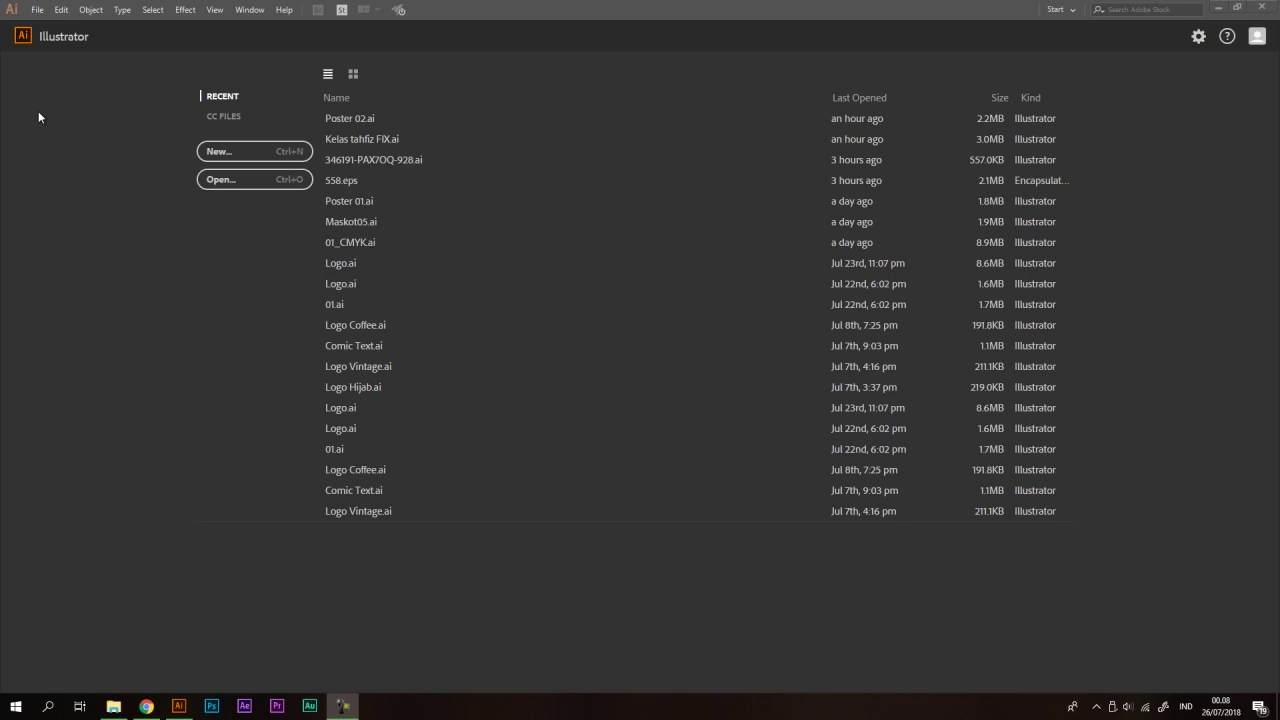
- Create a new 1000 x 1000 px document with one artboard in CMYK colour mode
left_click(42, 14)
left_click(52, 26)
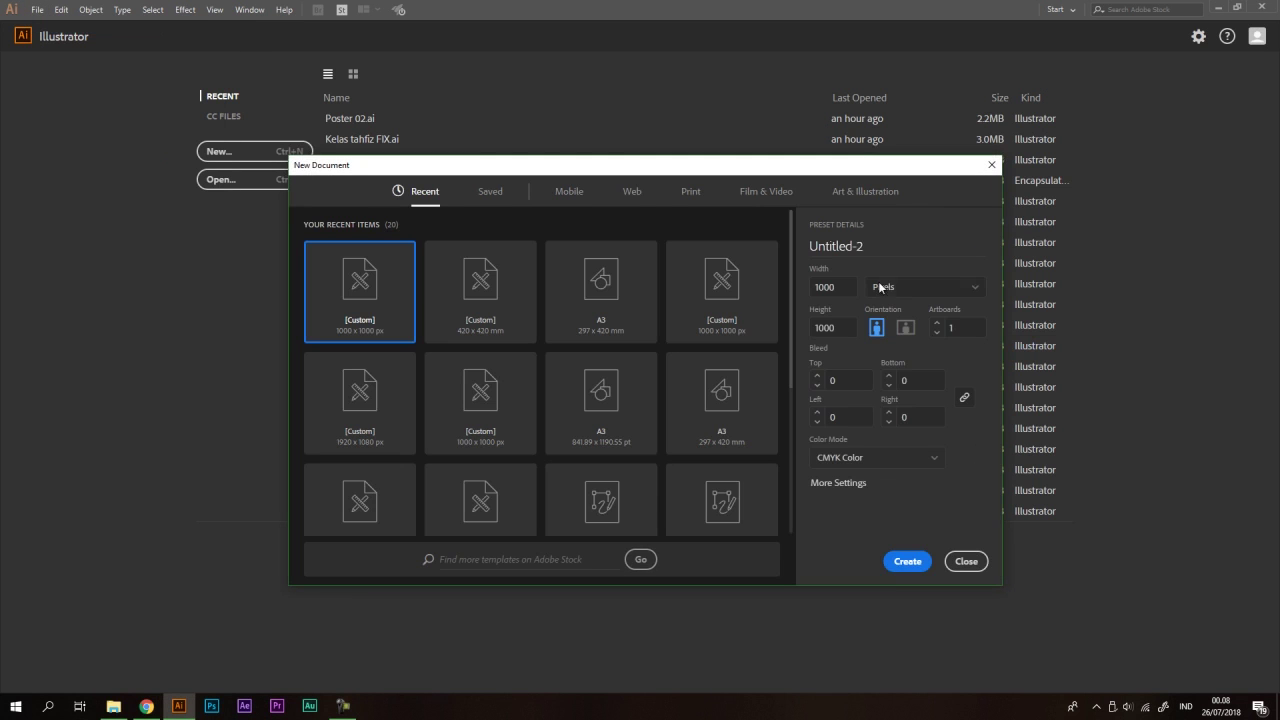
left_click(907, 561)
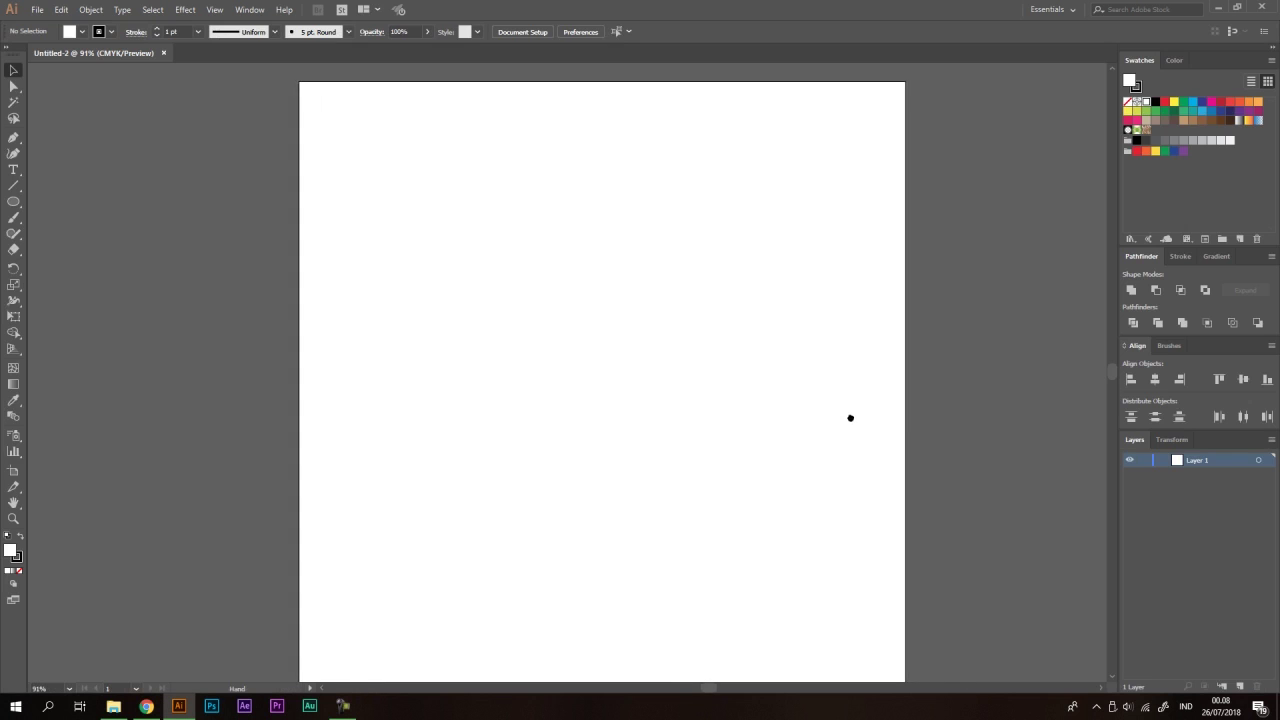
left_click_drag(850, 418, 839, 407)
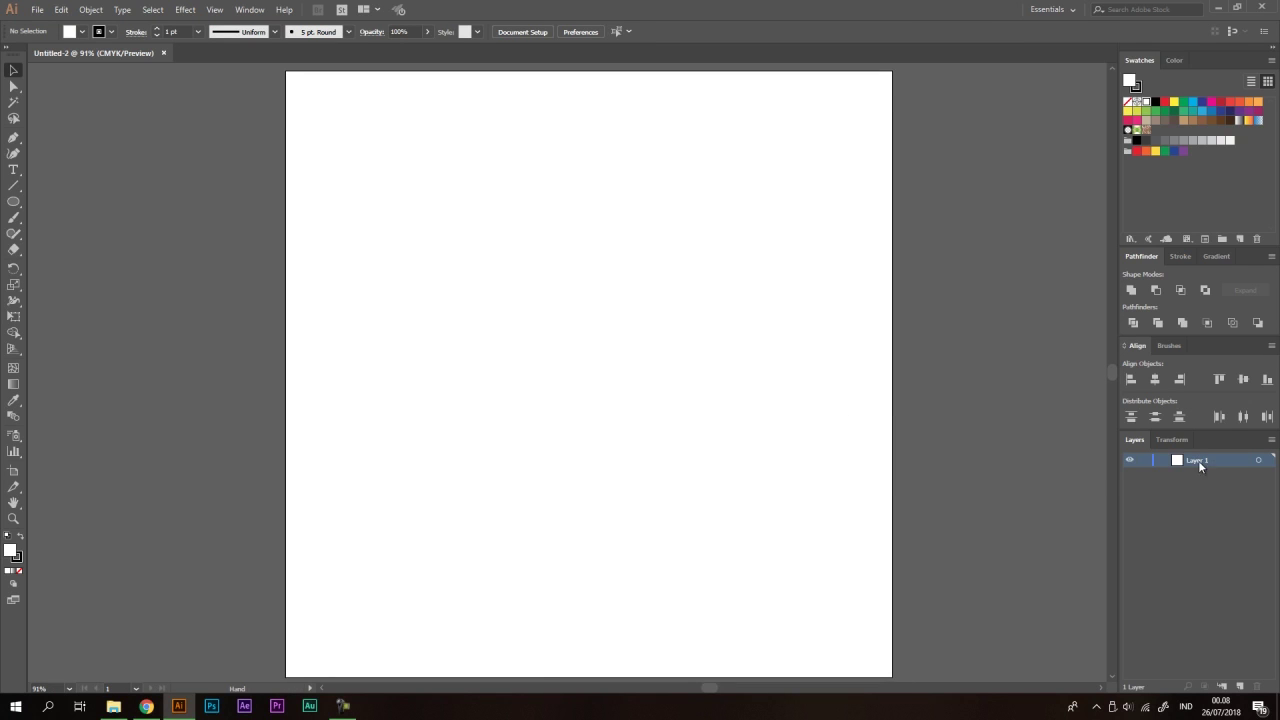
left_click_drag(837, 397, 836, 391)
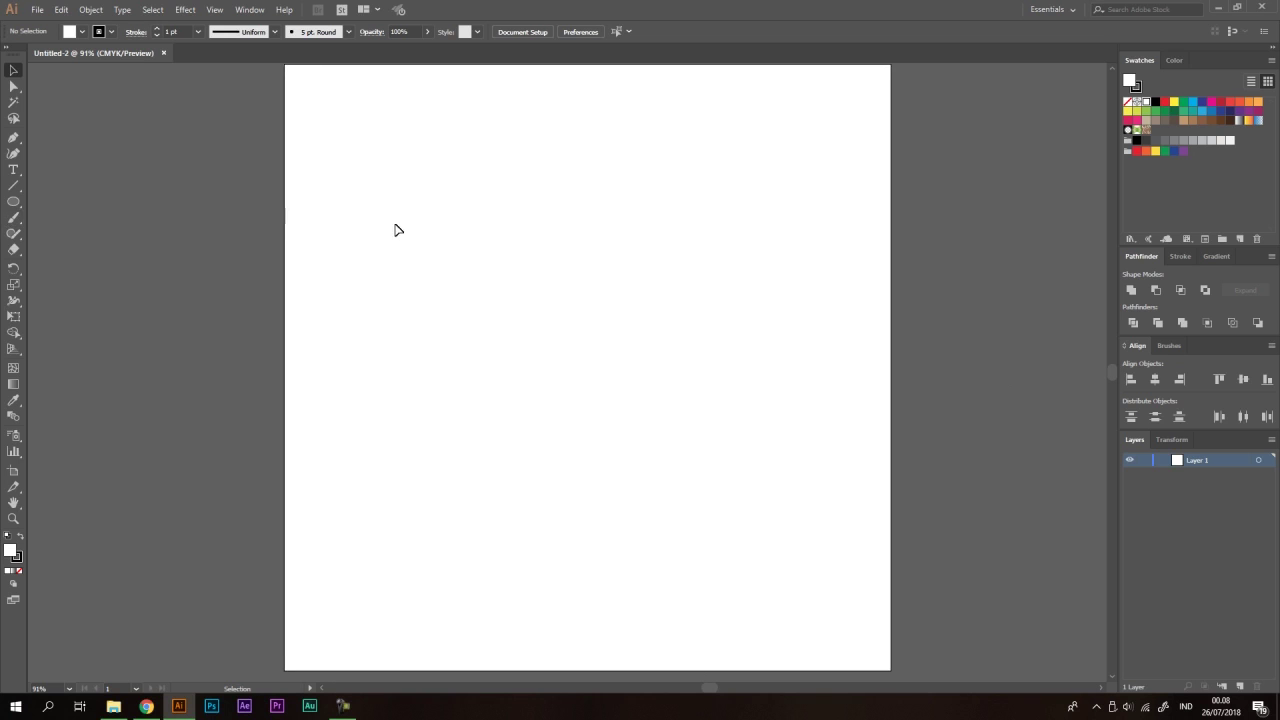
- Draw a red circle about 135 px across with no stroke and move it slightly toward the artboard's centre-left
left_click(13, 201)
left_click(1165, 101)
left_click_drag(524, 260, 607, 343)
key("v")
left_click(672, 328)
left_click_drag(621, 228, 510, 342)
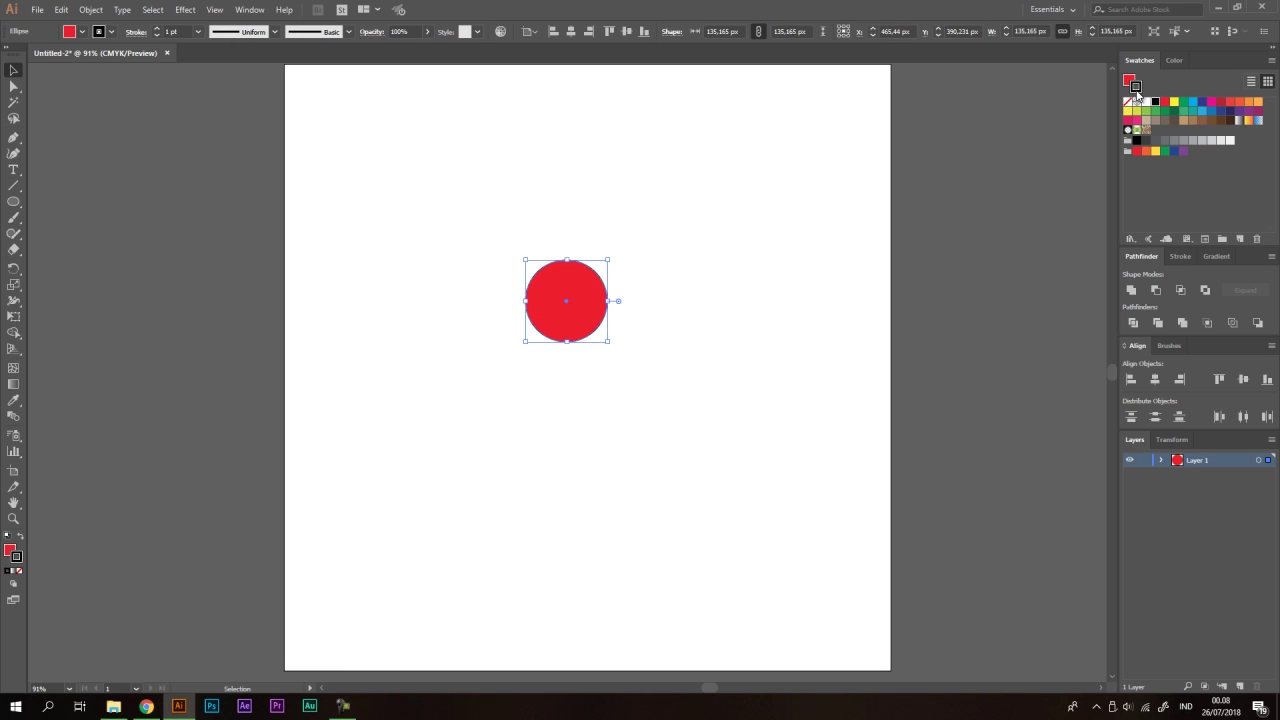
left_click(1128, 101)
left_click(791, 269)
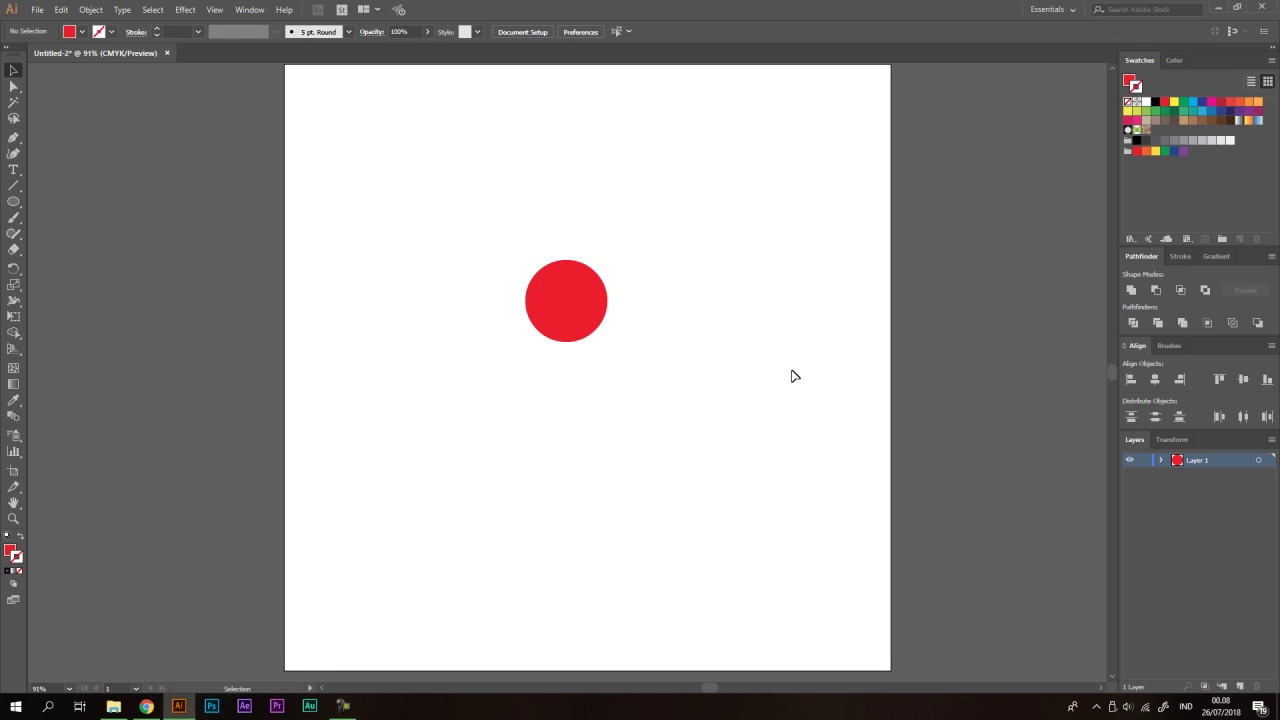
left_click_drag(600, 304, 559, 336)
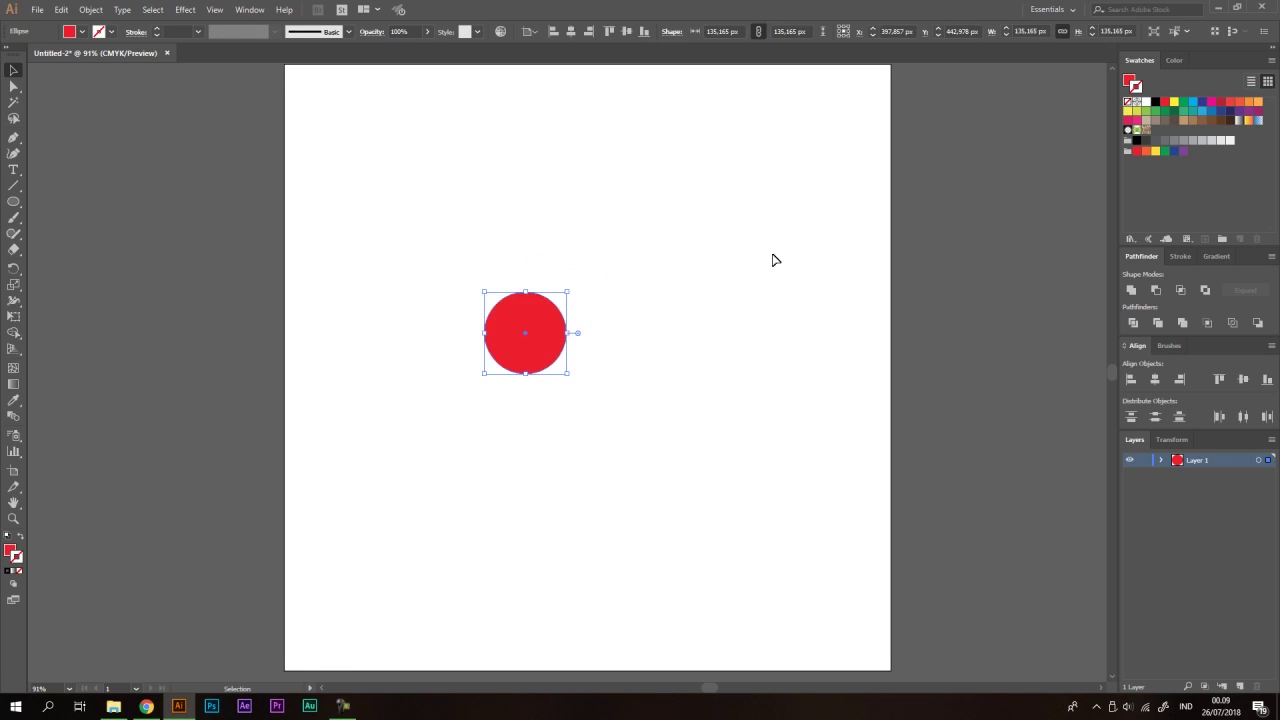
- Add a new layer and try to draw a yellow ellipse on it beside the red circle
left_click(1241, 687)
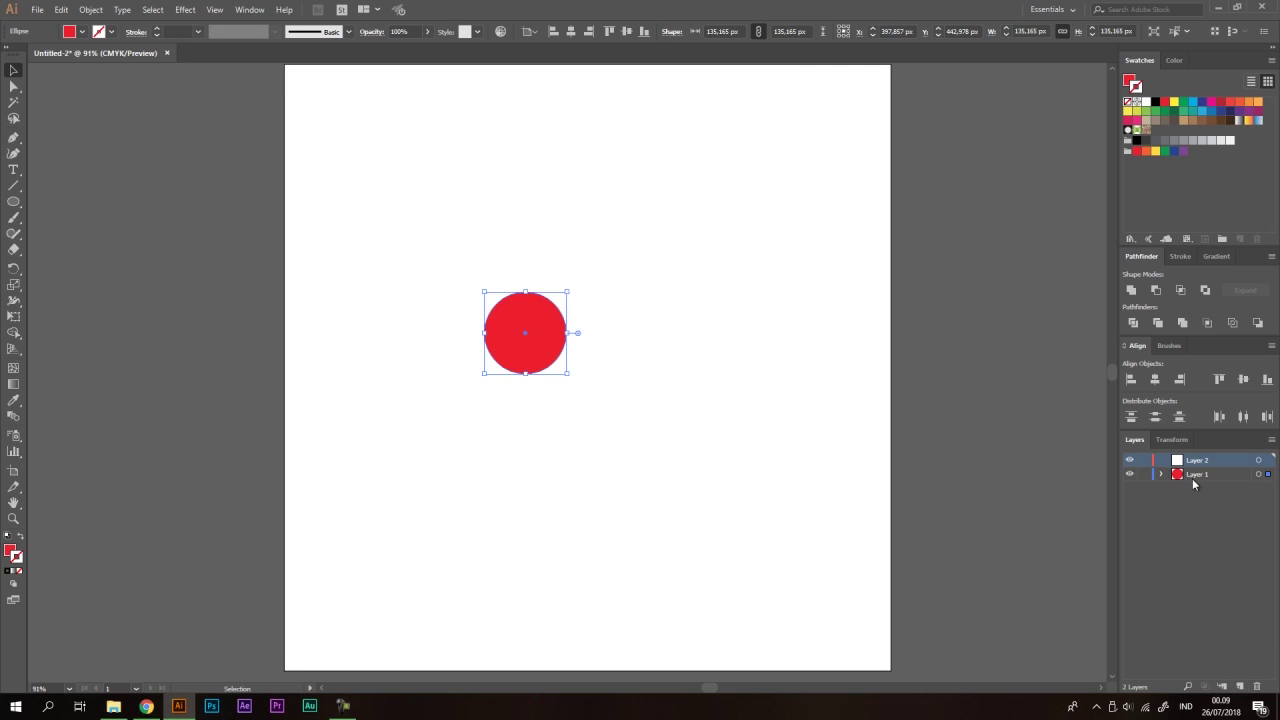
left_click(14, 201)
left_click(62, 231)
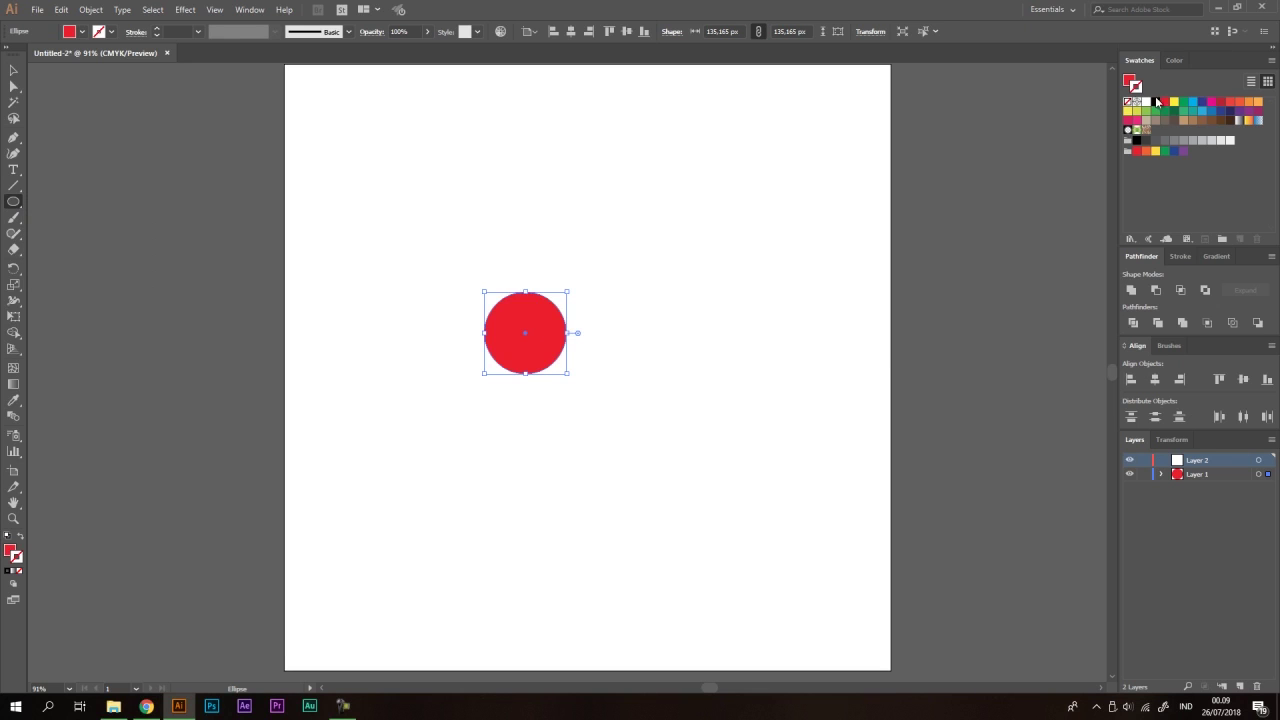
left_click(1174, 101)
left_click_drag(826, 250, 737, 349)
key("ctrl+z")
key("ctrl+z")
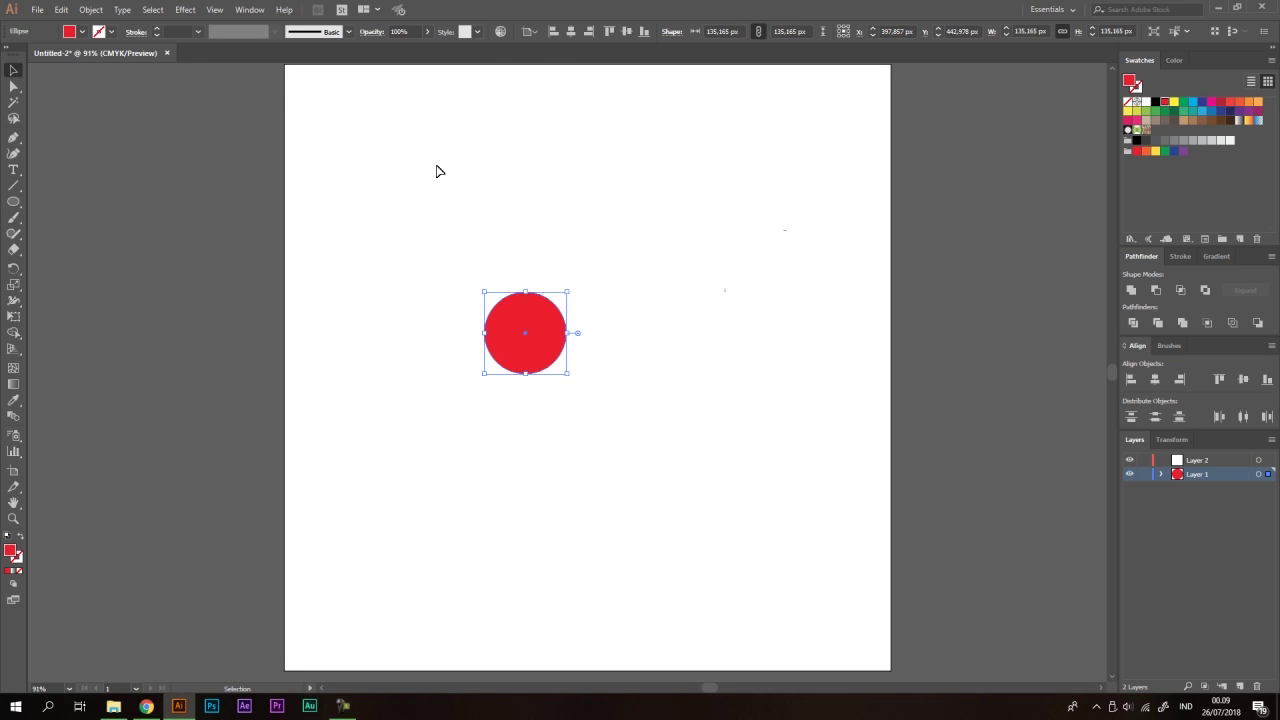
- Reposition the red circle slightly above and left of the artboard's centre
left_click(621, 188)
left_click_drag(14, 201, 60, 249)
left_click(13, 68)
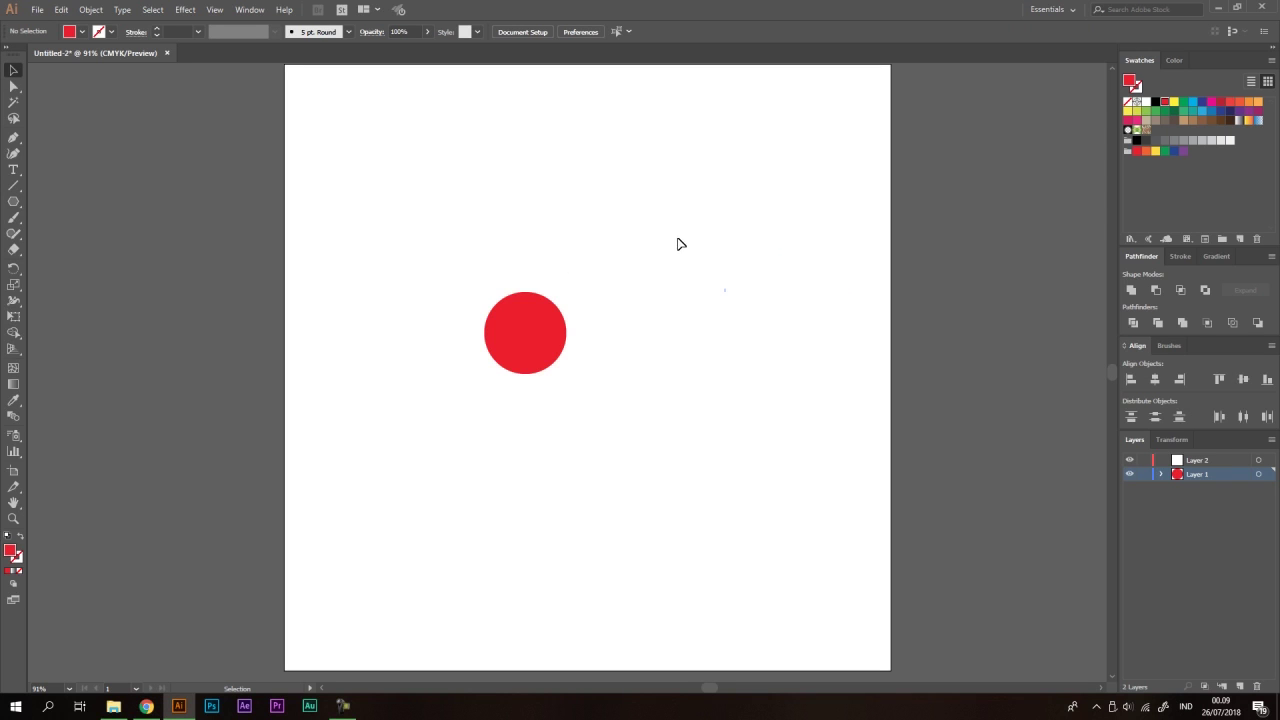
left_click_drag(632, 292, 578, 267)
left_click(758, 205)
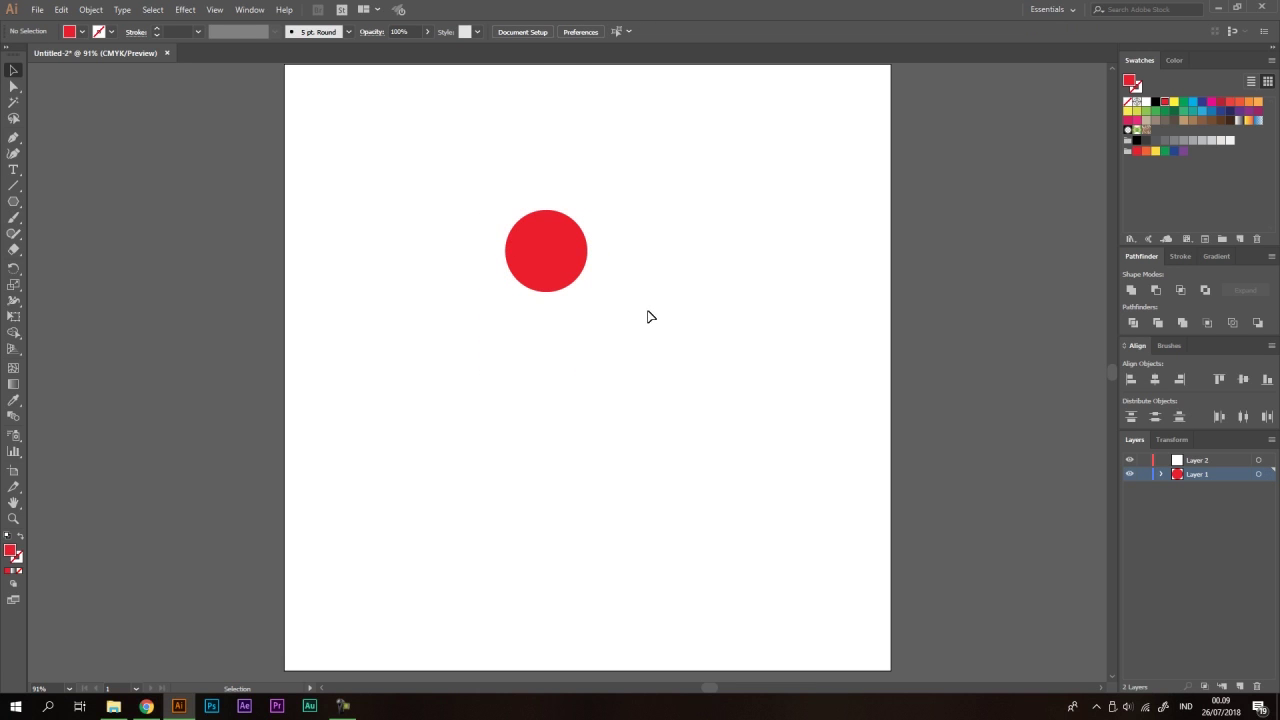
left_click_drag(551, 251, 533, 317)
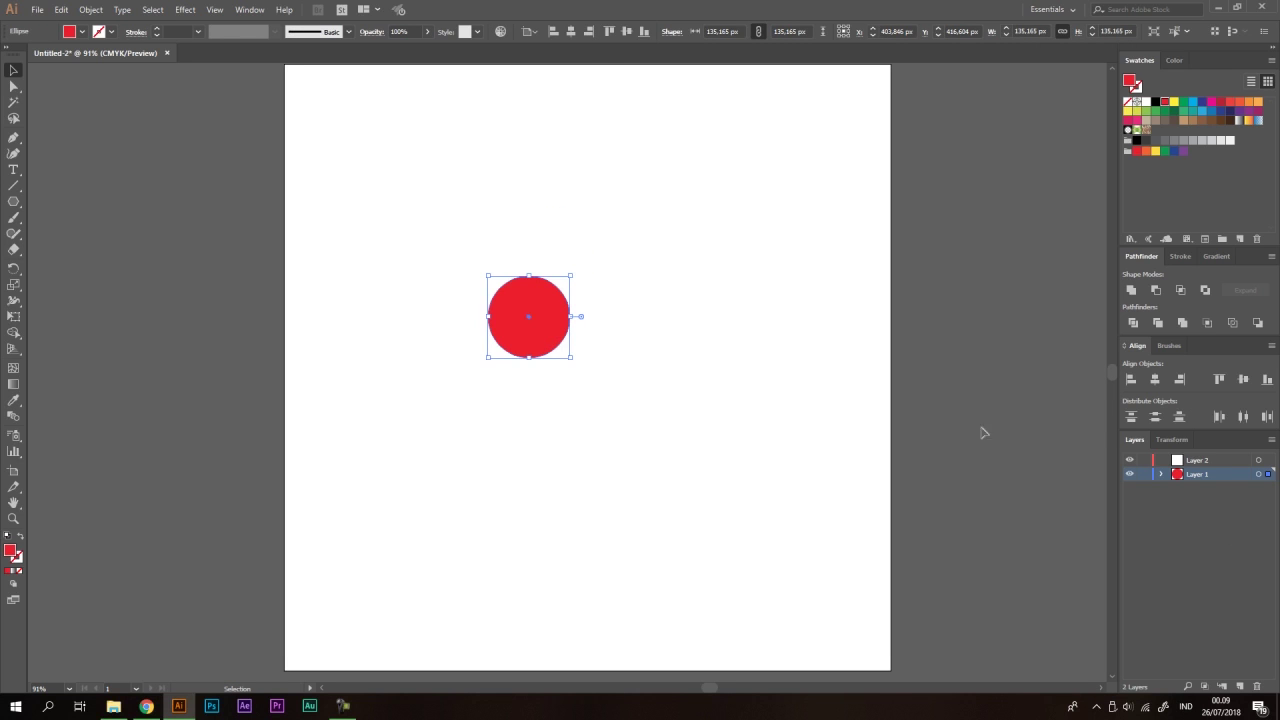
- Delete the empty Layer 2 and deselect the circle
left_click(1204, 462)
left_click(1257, 687)
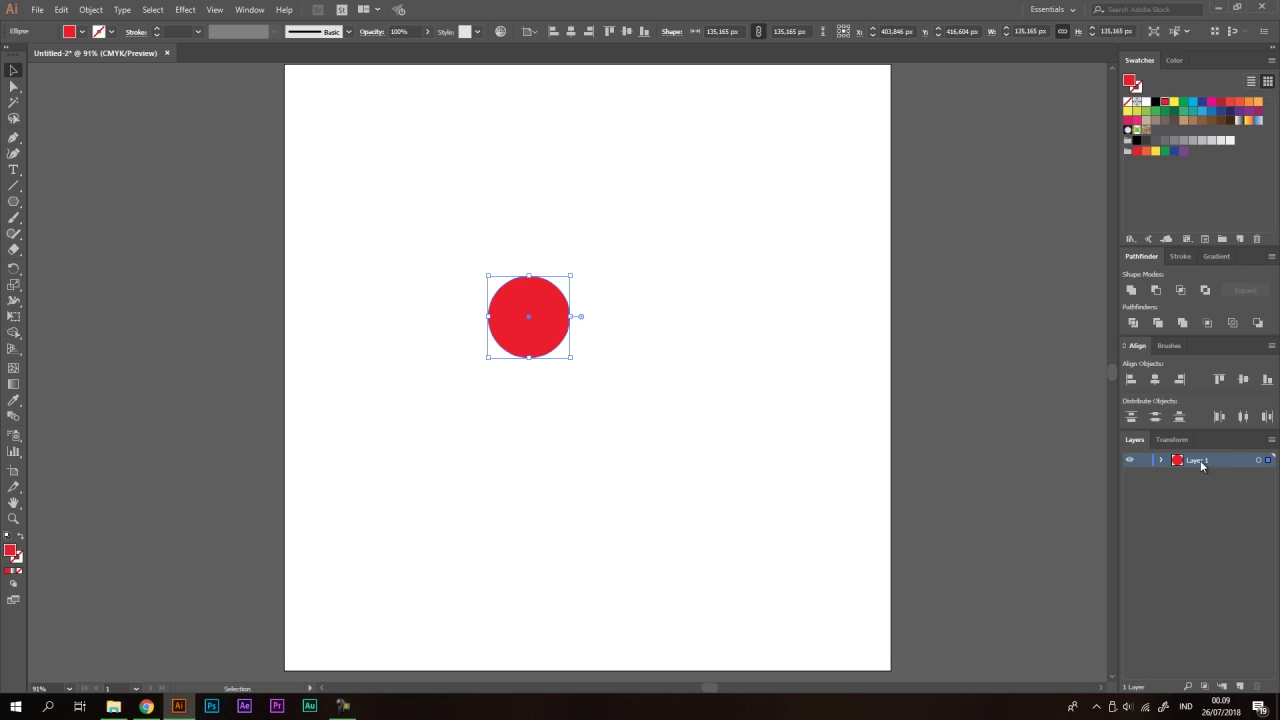
left_click(645, 308)
- Draw a yellow hexagon about 233 px wide that overlaps the right side of the red circle
left_click(14, 201)
left_click(66, 249)
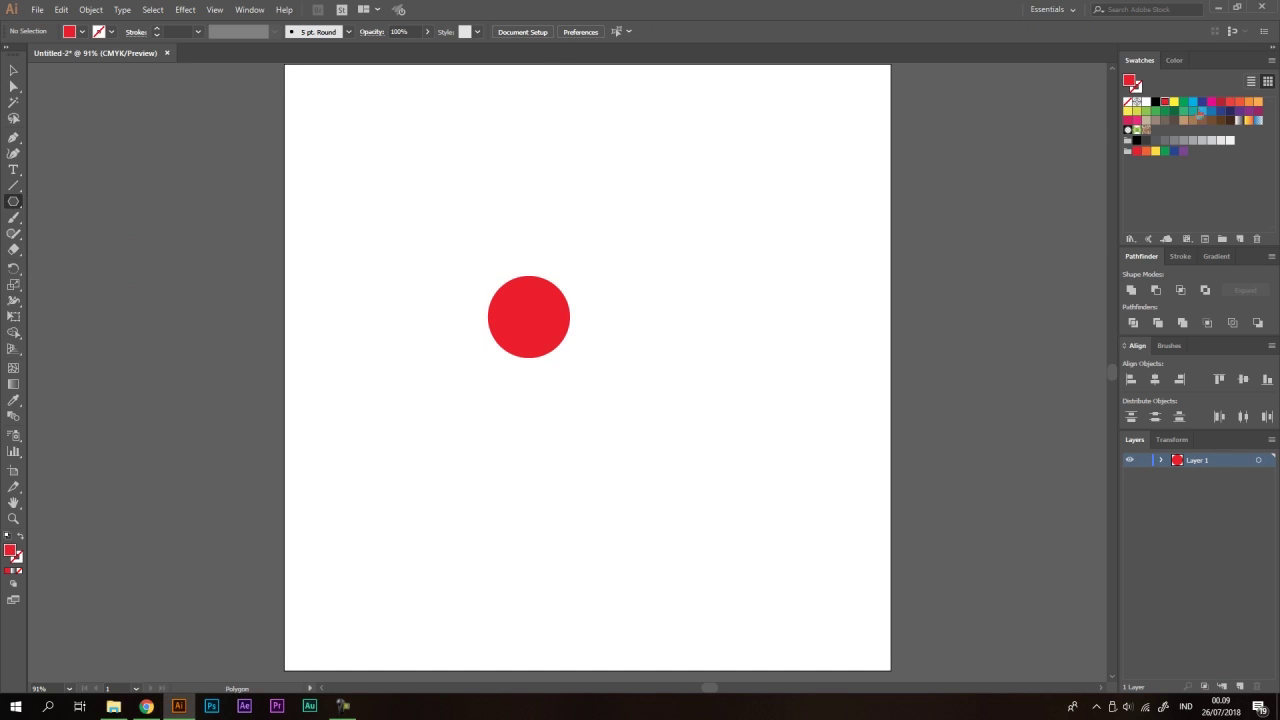
left_click(1175, 102)
left_click_drag(640, 281, 664, 323)
left_click(14, 70)
left_click(451, 168)
left_click_drag(738, 236, 590, 303)
left_click(589, 214)
- Draw a dark blue square about 97 px wide overlapping the top of the circle and the hexagon
left_click(13, 204)
left_click_drag(13, 210, 54, 202)
left_click(1202, 101)
left_click_drag(515, 237, 574, 296)
key("v")
left_click(613, 236)
- Select the circle, hexagon and square one at a time to examine them as separate objects
scroll(510, 337, "up", 4)
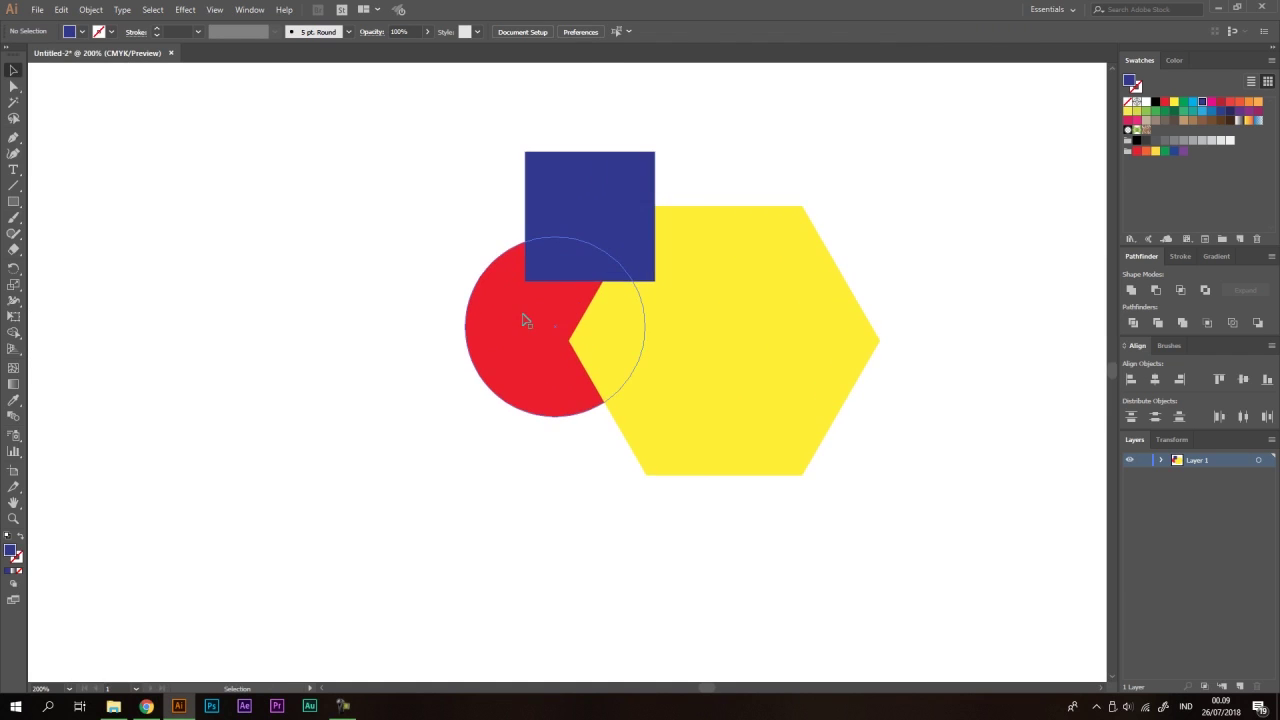
left_click(526, 320)
scroll(371, 429, "down", 2)
left_click(661, 316)
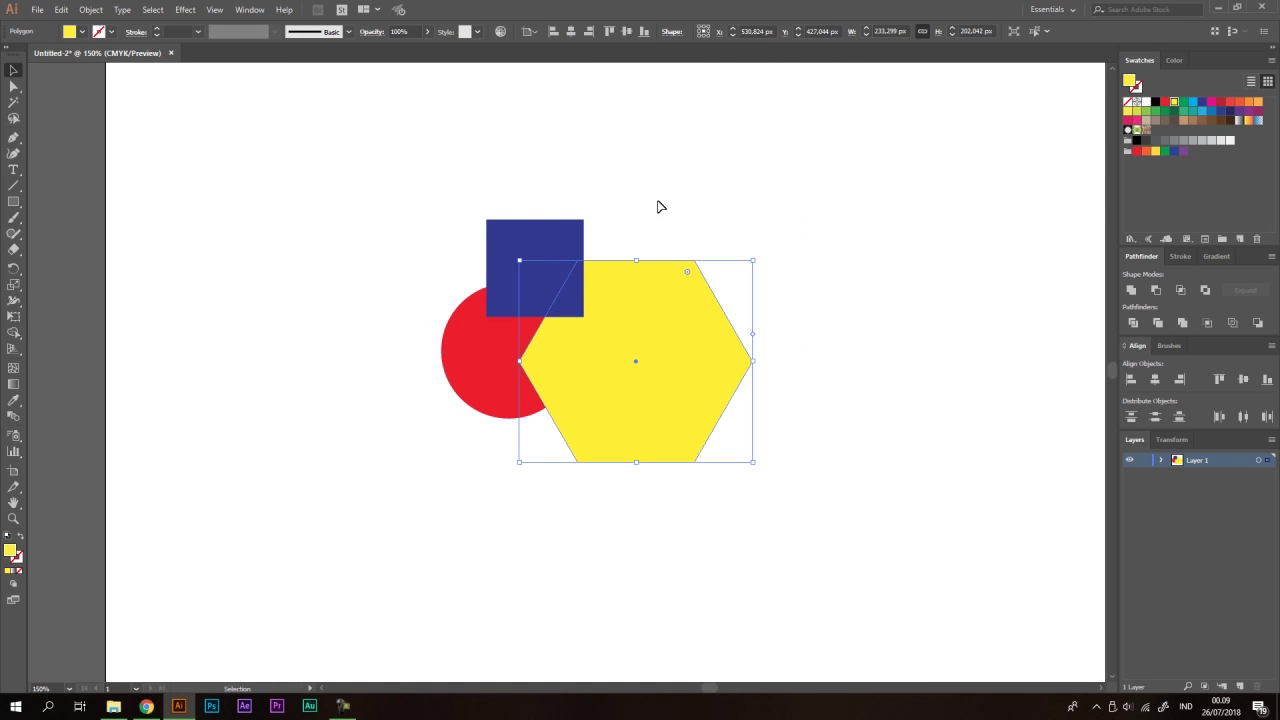
left_click(535, 240)
scroll(527, 254, "down", 1)
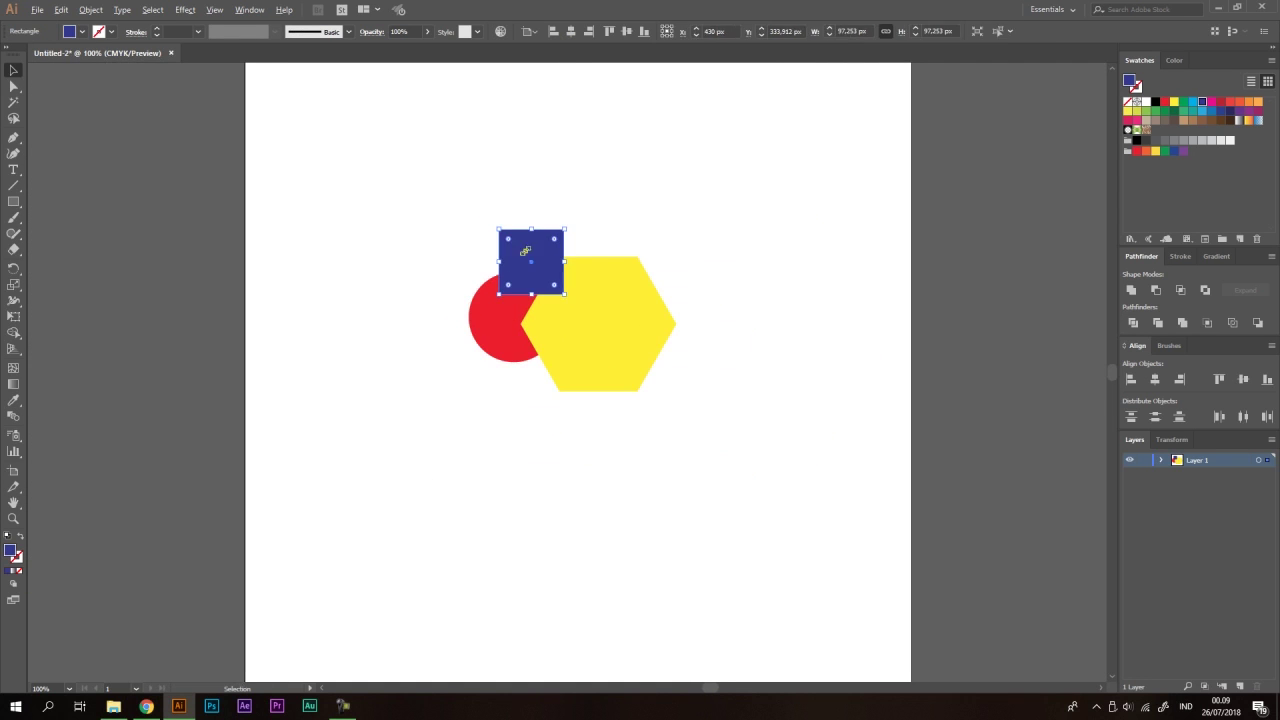
left_click(710, 205)
left_click_drag(711, 206, 700, 274)
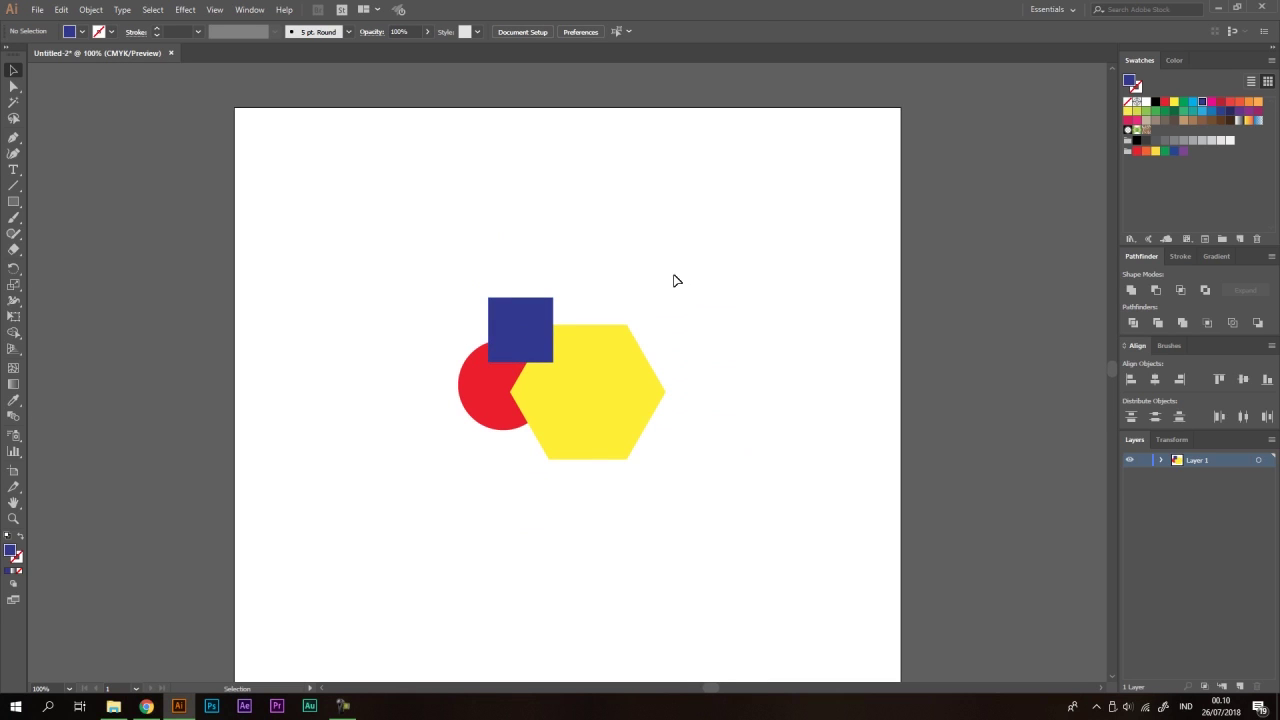
- Expand Layer 1 and examine its rectangle, polygon and ellipse entries against the shapes on the artboard
left_click(1161, 461)
left_click(1224, 476)
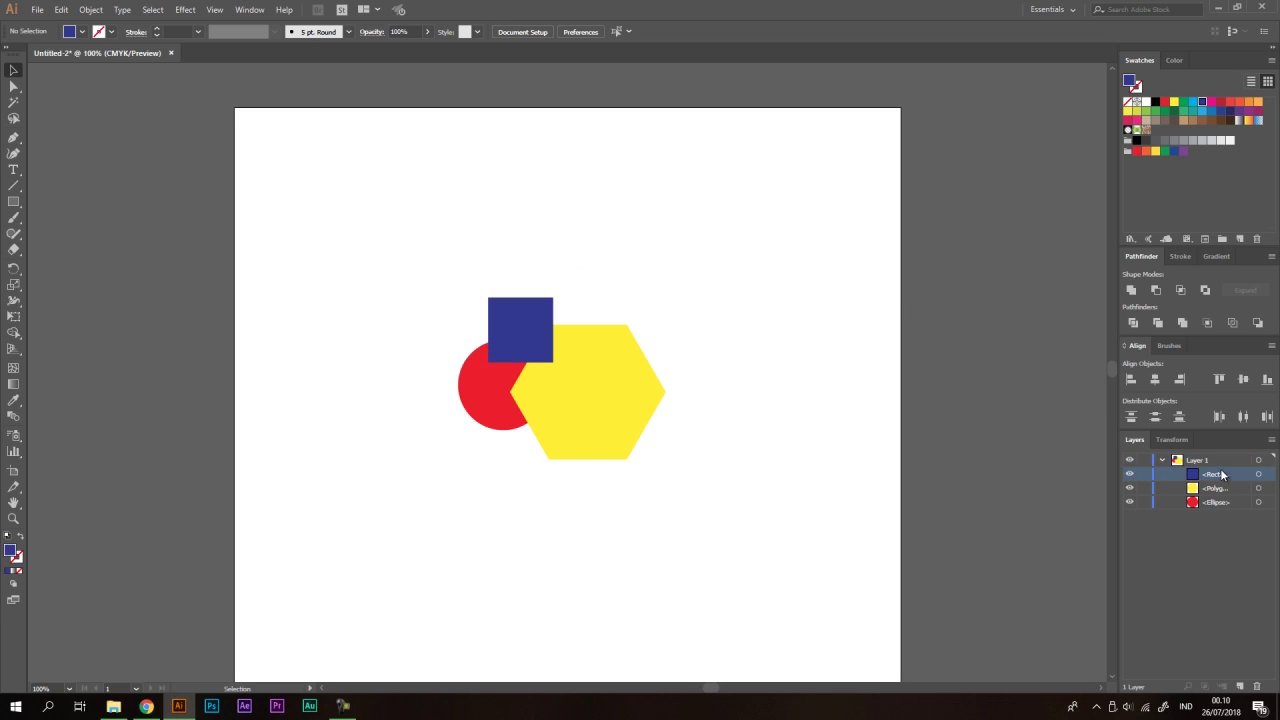
left_click(1226, 505)
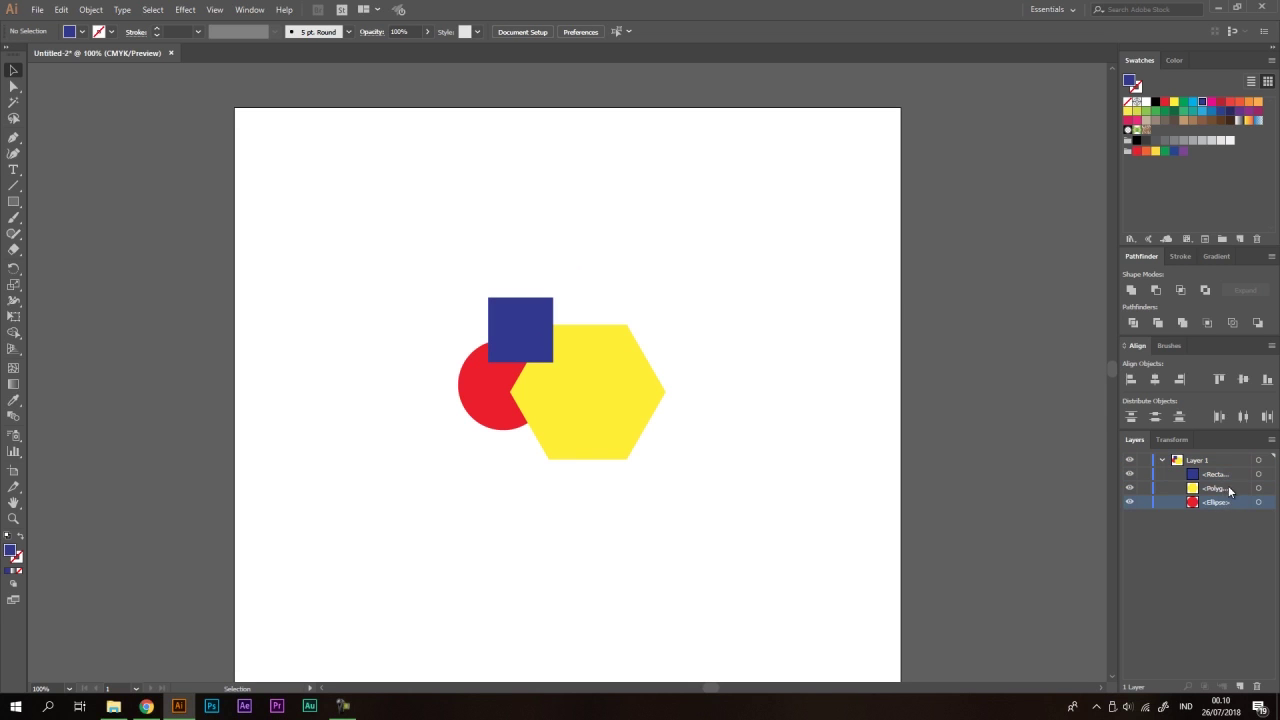
left_click(1220, 464)
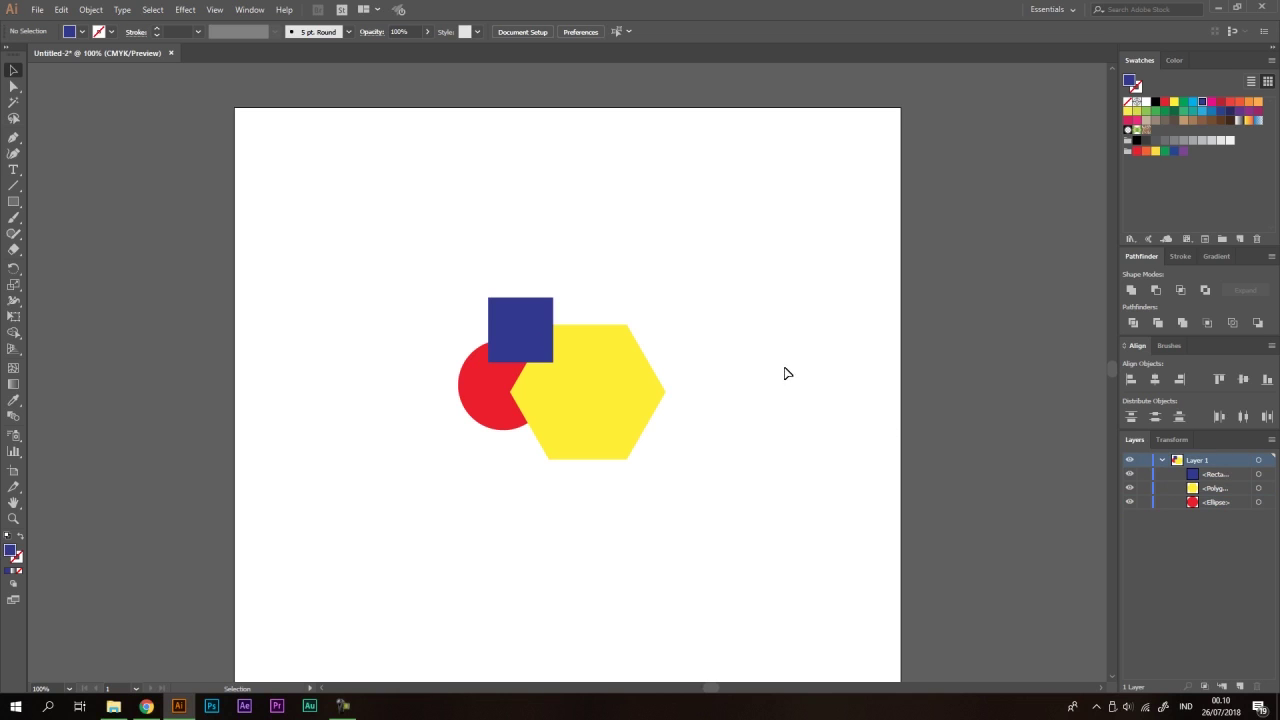
left_click_drag(781, 227, 395, 465)
left_click(944, 420)
left_click(1218, 476)
left_click(1218, 490)
left_click(1218, 505)
left_click(1218, 490)
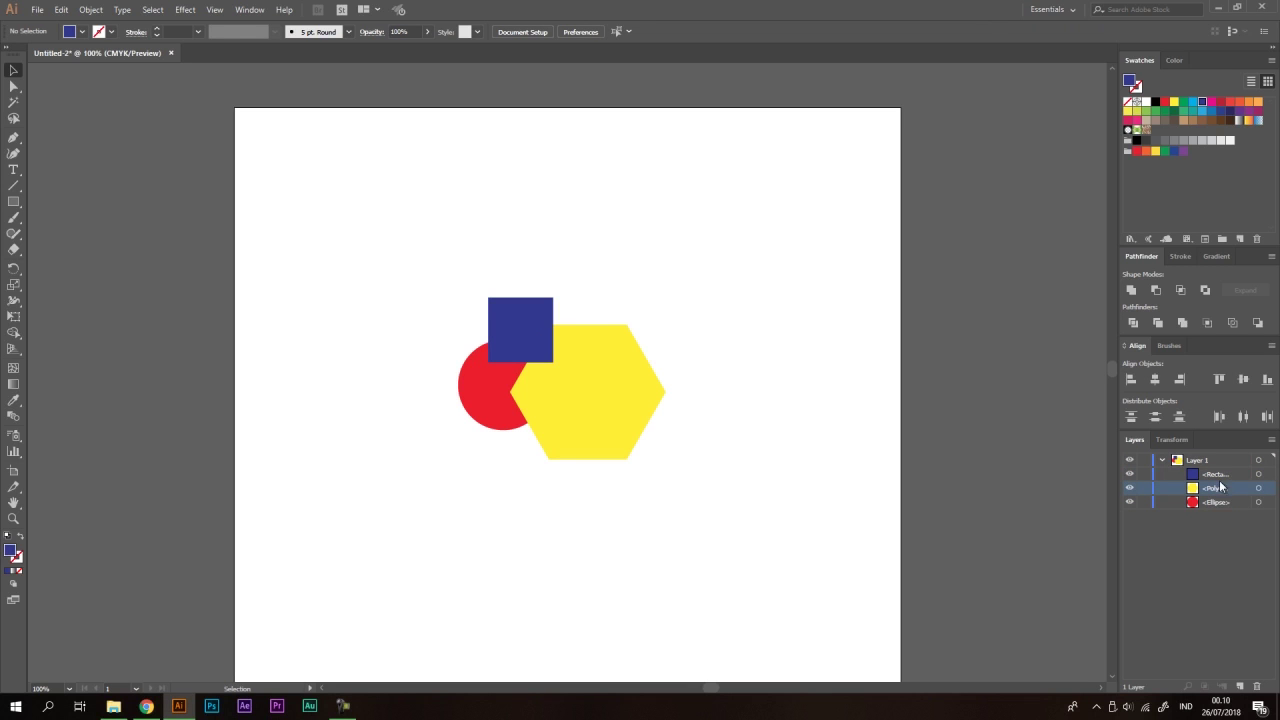
left_click(1220, 476)
left_click(1229, 505)
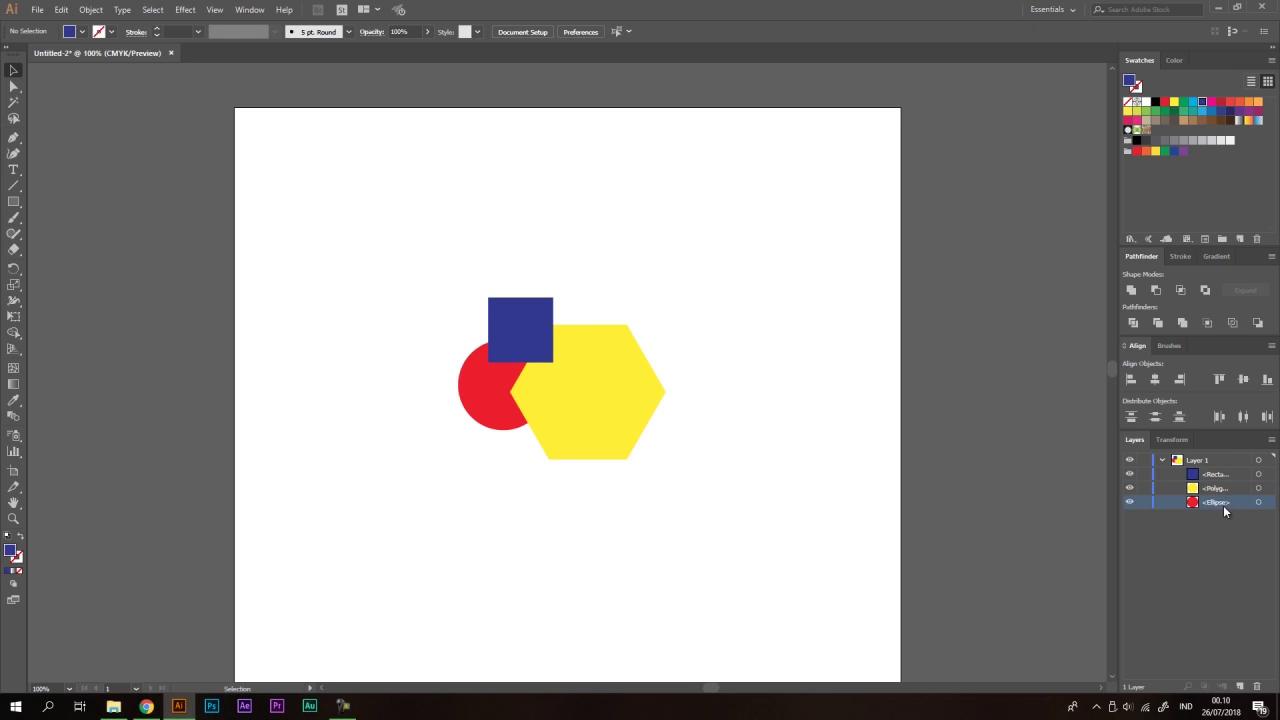
- Collapse Layer 1 and examine its three shapes as a group by selecting them together
left_click_drag(745, 487, 378, 255)
left_click(703, 257)
left_click_drag(746, 250, 402, 526)
left_click(796, 299)
left_click(1163, 460)
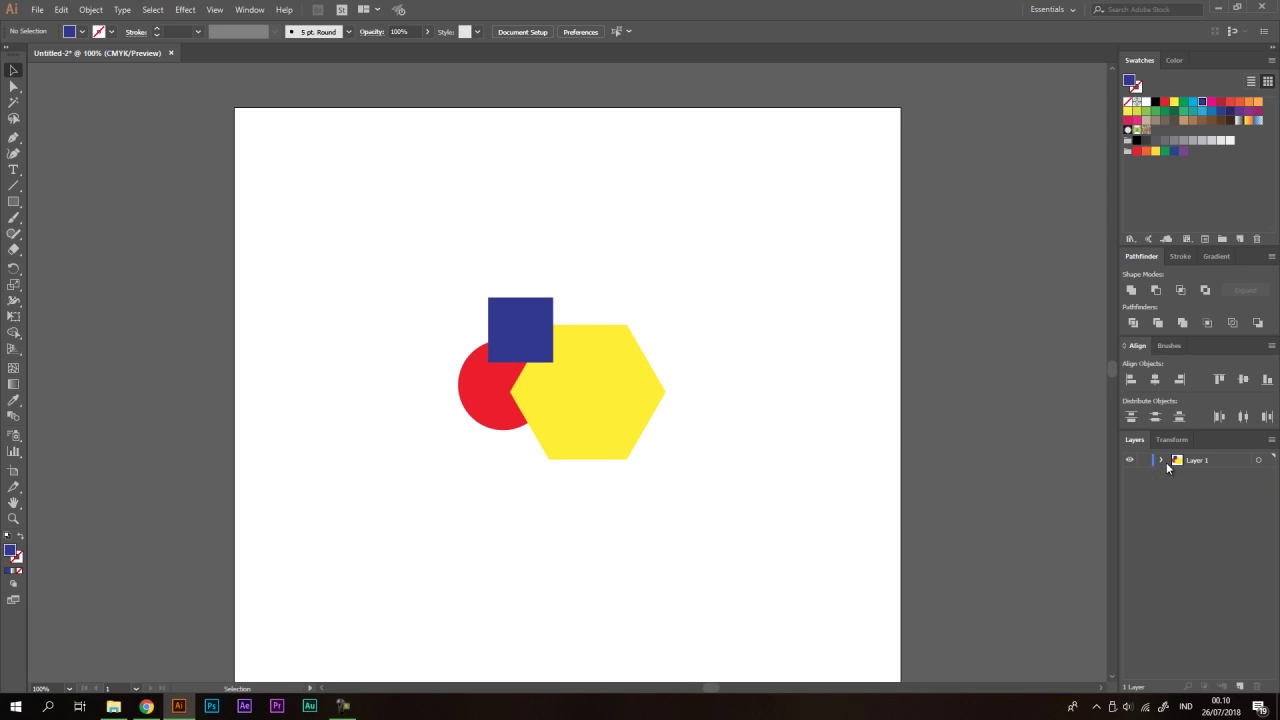
left_click_drag(771, 233, 402, 552)
left_click(764, 424)
left_click_drag(802, 514, 372, 246)
left_click(867, 270)
- Rename Layer 1 as "Tangan" and delete the circle, hexagon and square from it
double_click(1200, 462)
key("BackSpace")
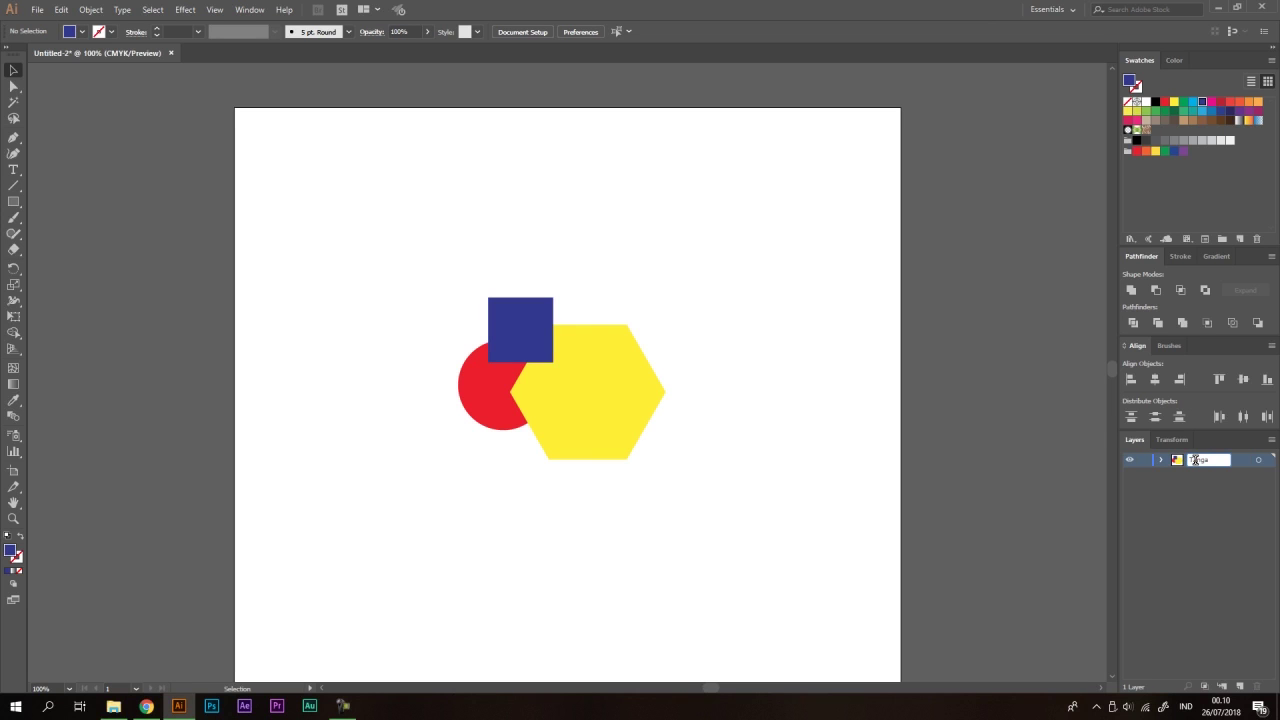
type("Tangun")
key("Return")
left_click_drag(727, 277, 480, 471)
key("Delete")
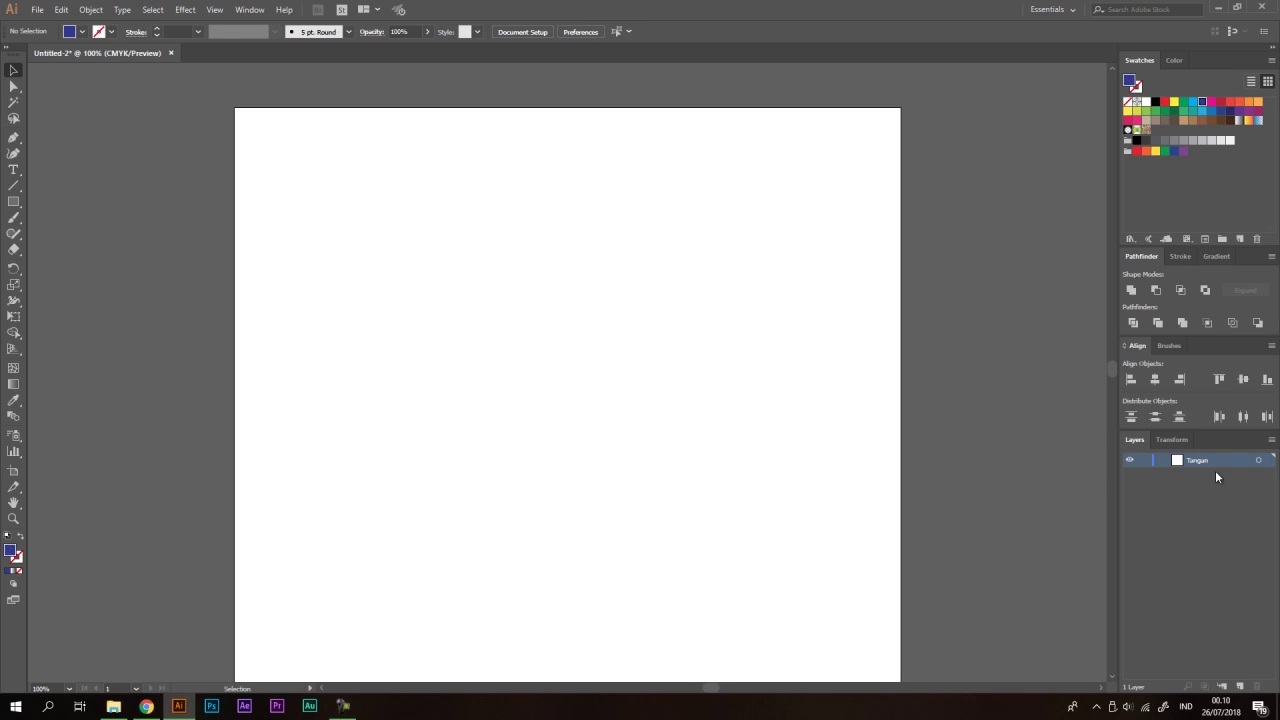
- Draw a large slanted dark blue quadrilateral across the artboard's centre with the Pen tool
key("p")
left_click(662, 262)
left_click(376, 462)
left_click(531, 608)
left_click(740, 415)
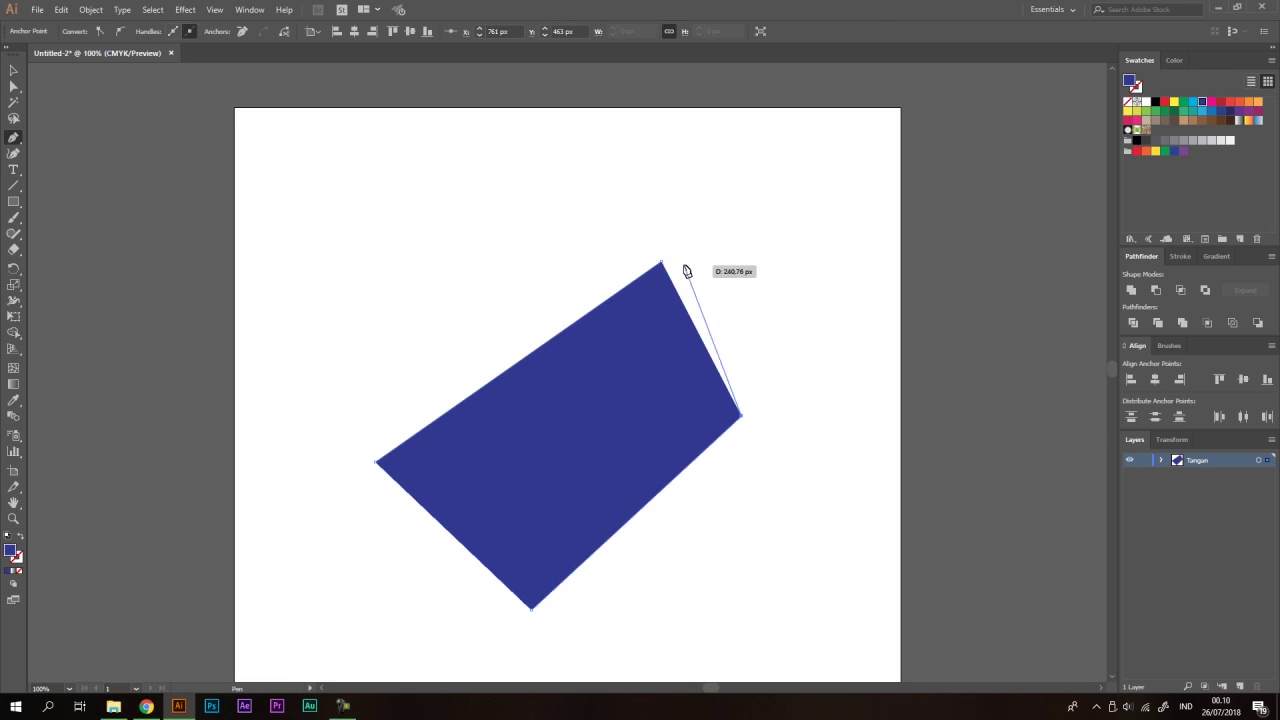
left_click(661, 264)
left_click(14, 70)
left_click(449, 309)
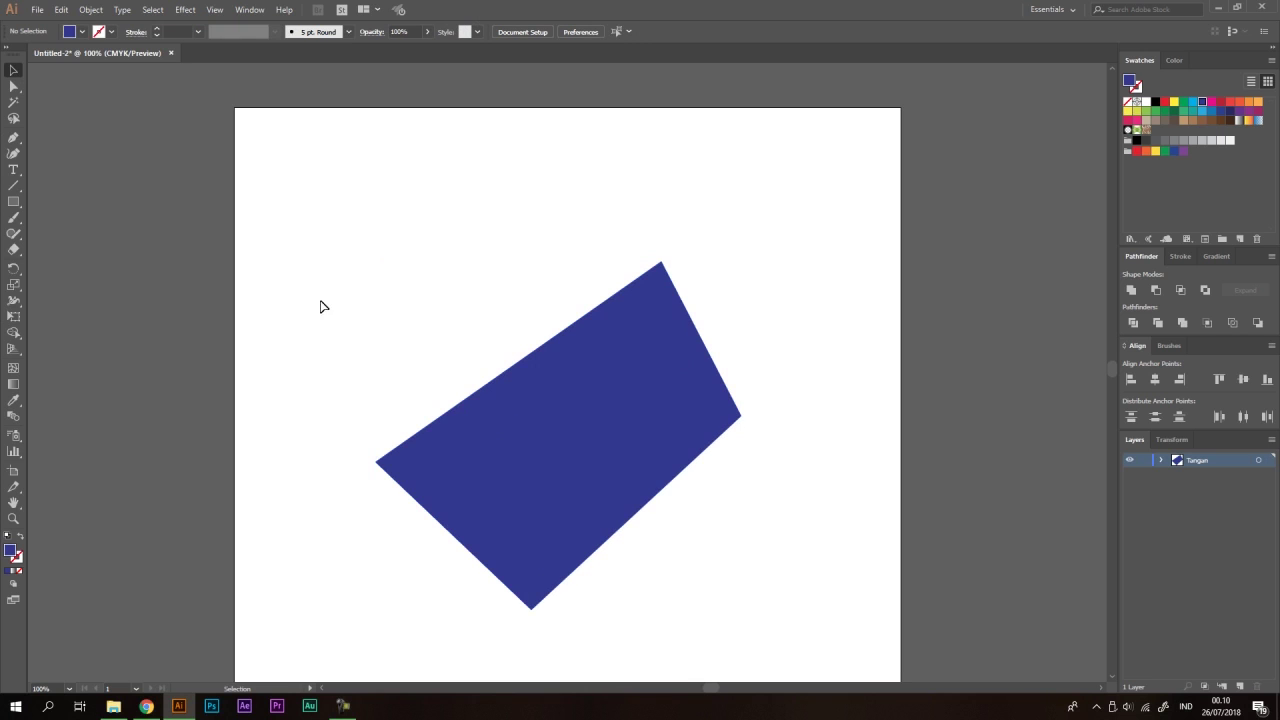
- Draw a green four-sided shape with the Pen tool, overlapping the lower right of the blue shape
key("p")
left_click(1183, 102)
left_click(783, 309)
left_click(409, 629)
left_click(567, 642)
left_click(791, 501)
left_click(785, 310)
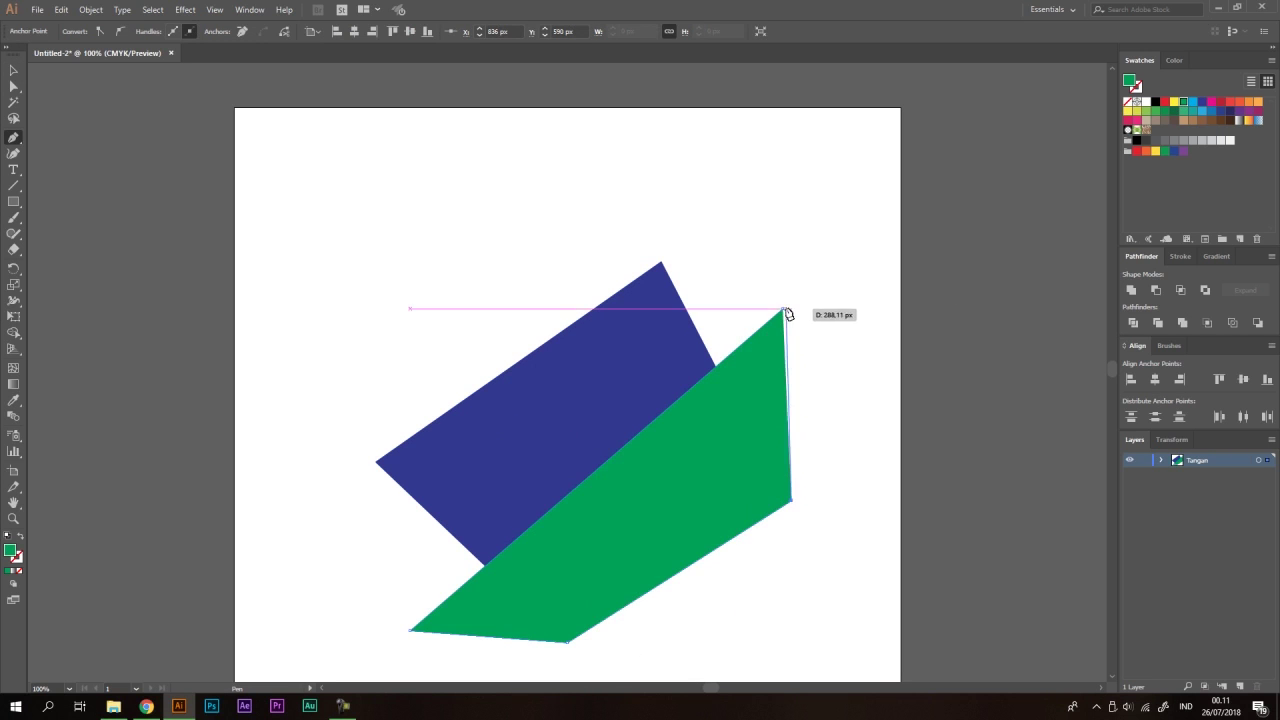
key("v")
left_click(811, 236)
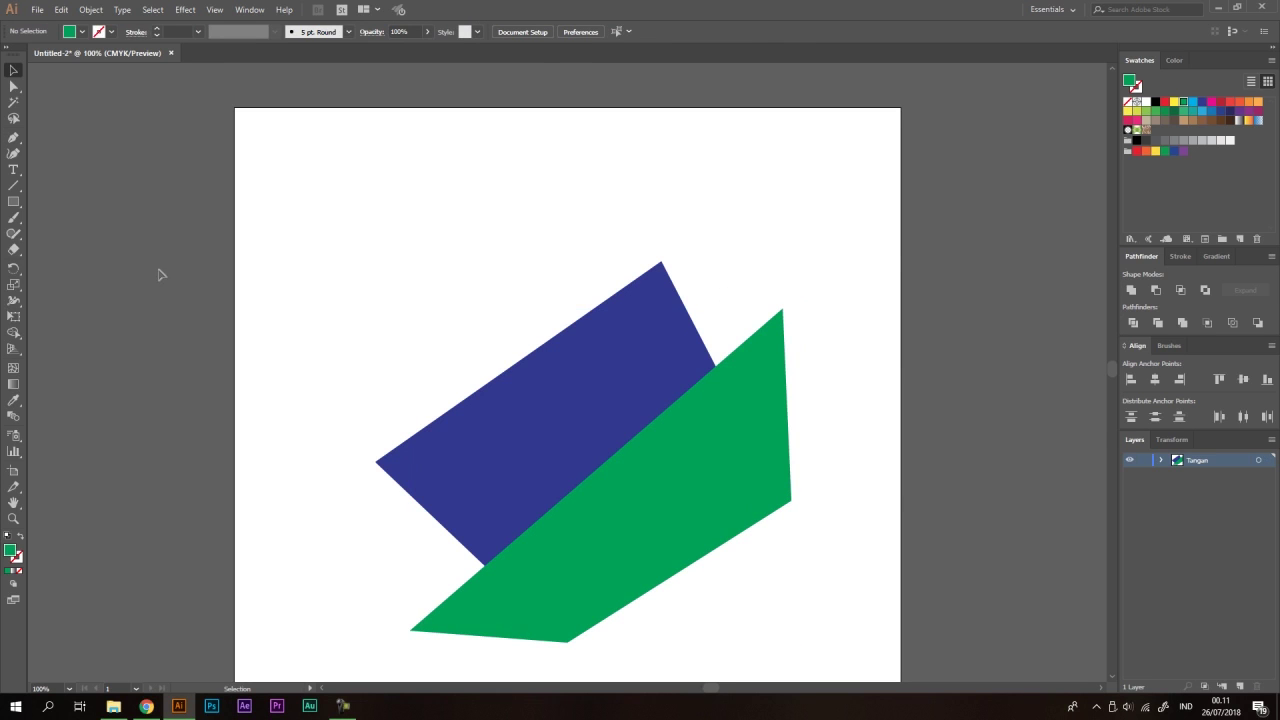
- Draw a narrow light blue strip along the blue shape's upper edge with the Pen tool
key("p")
left_click(428, 470)
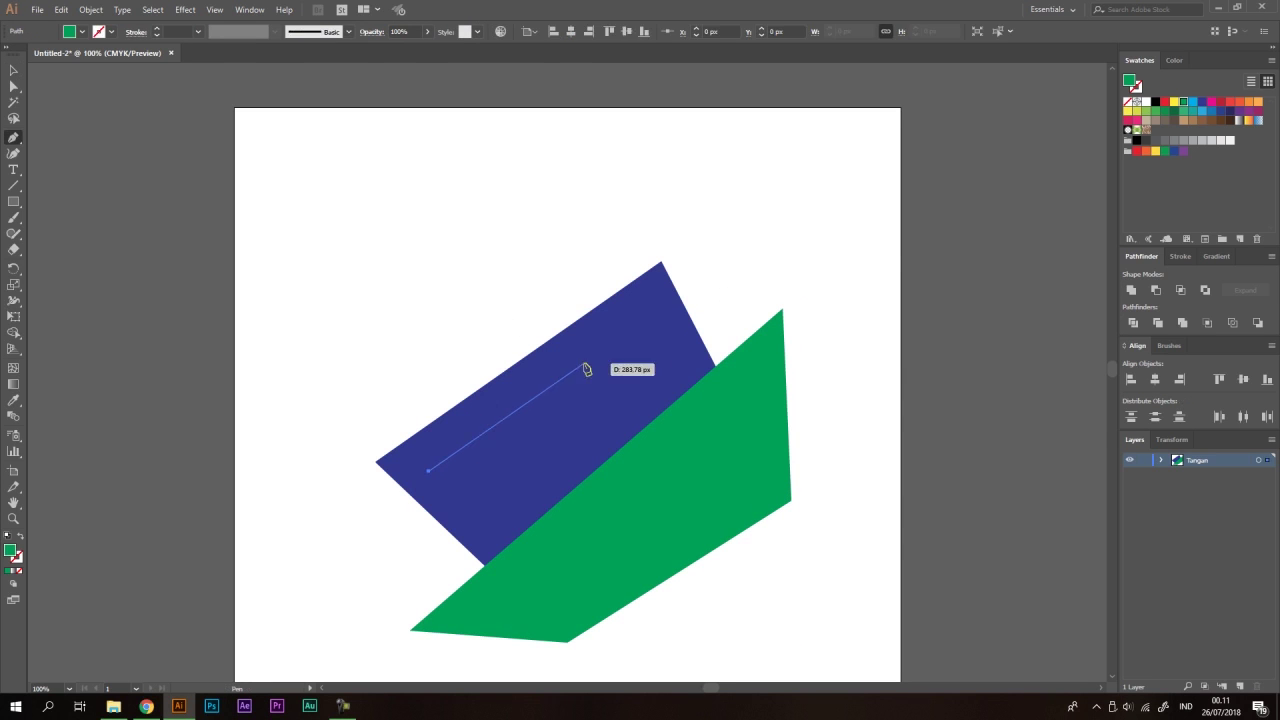
left_click(638, 321)
left_click(638, 296)
left_click(410, 459)
left_click(428, 470)
left_click(1192, 101)
key("v")
left_click(810, 238)
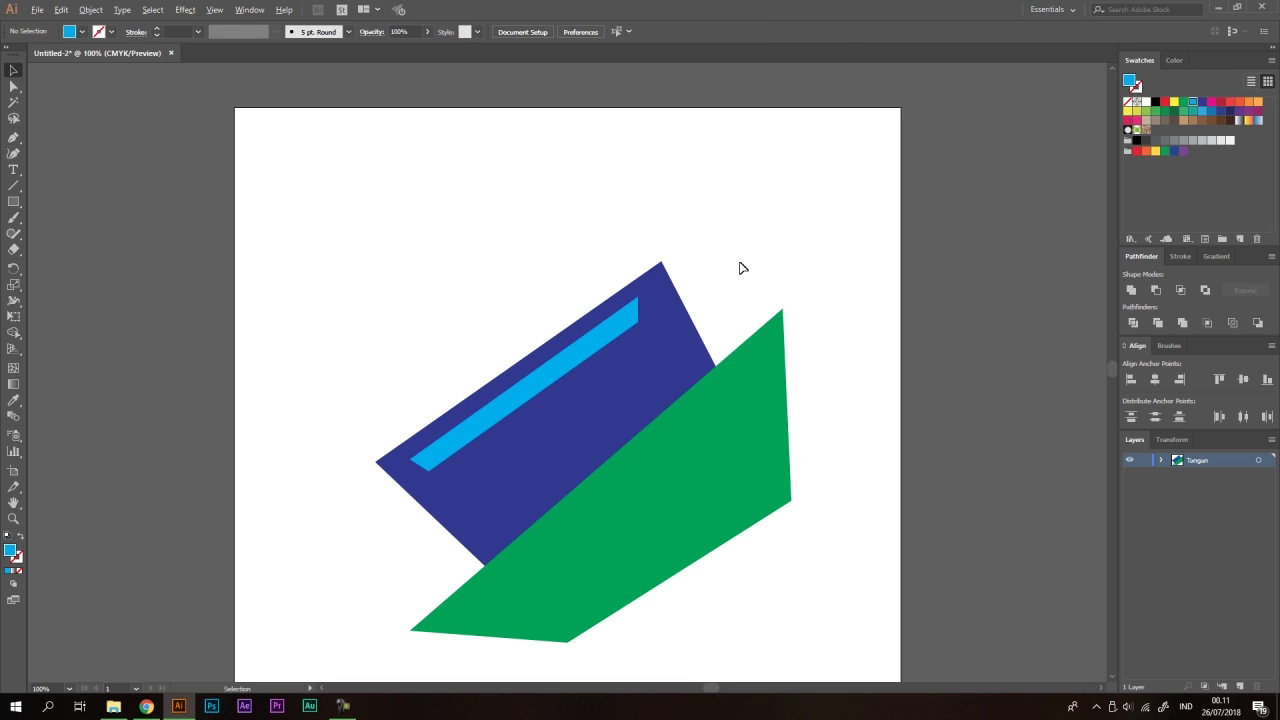
- Add a new layer above Tangan and name it "kepala"
left_click_drag(864, 238, 566, 498)
left_click(795, 363)
left_click(1241, 686)
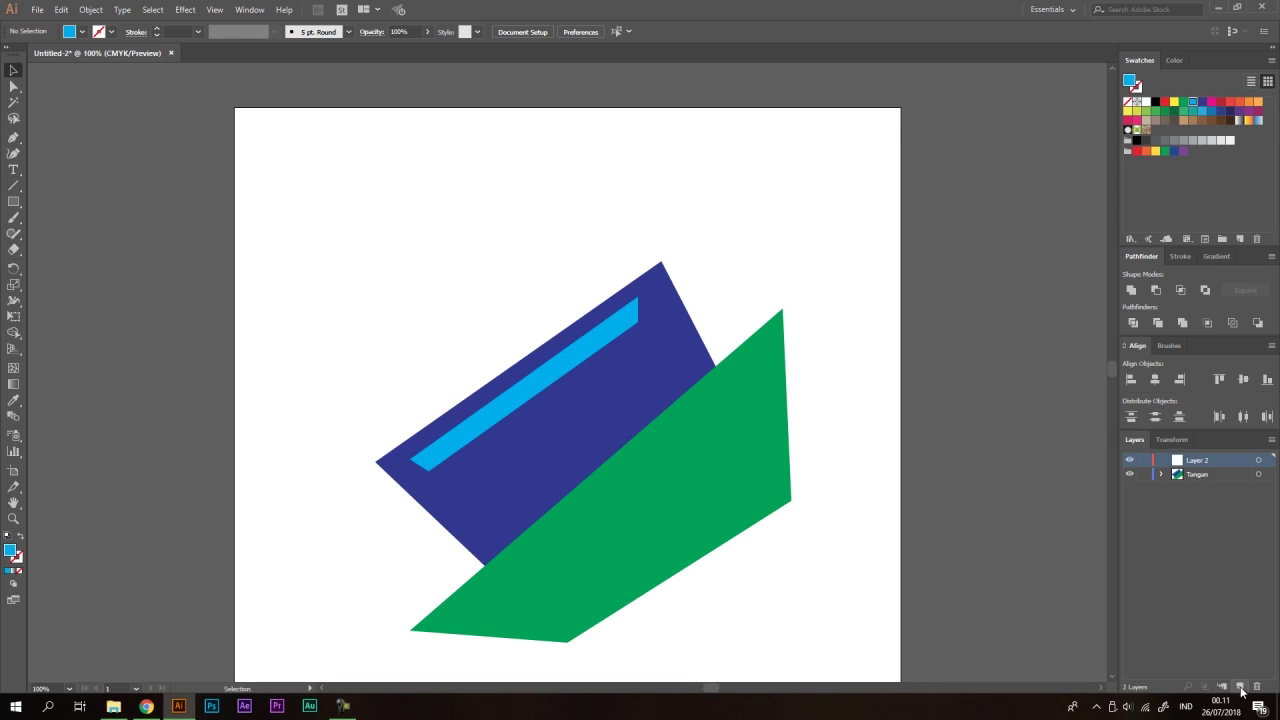
double_click(1197, 462)
key("BackSpace")
type("kepala")
key("Return")
scroll(536, 228, "down", 1)
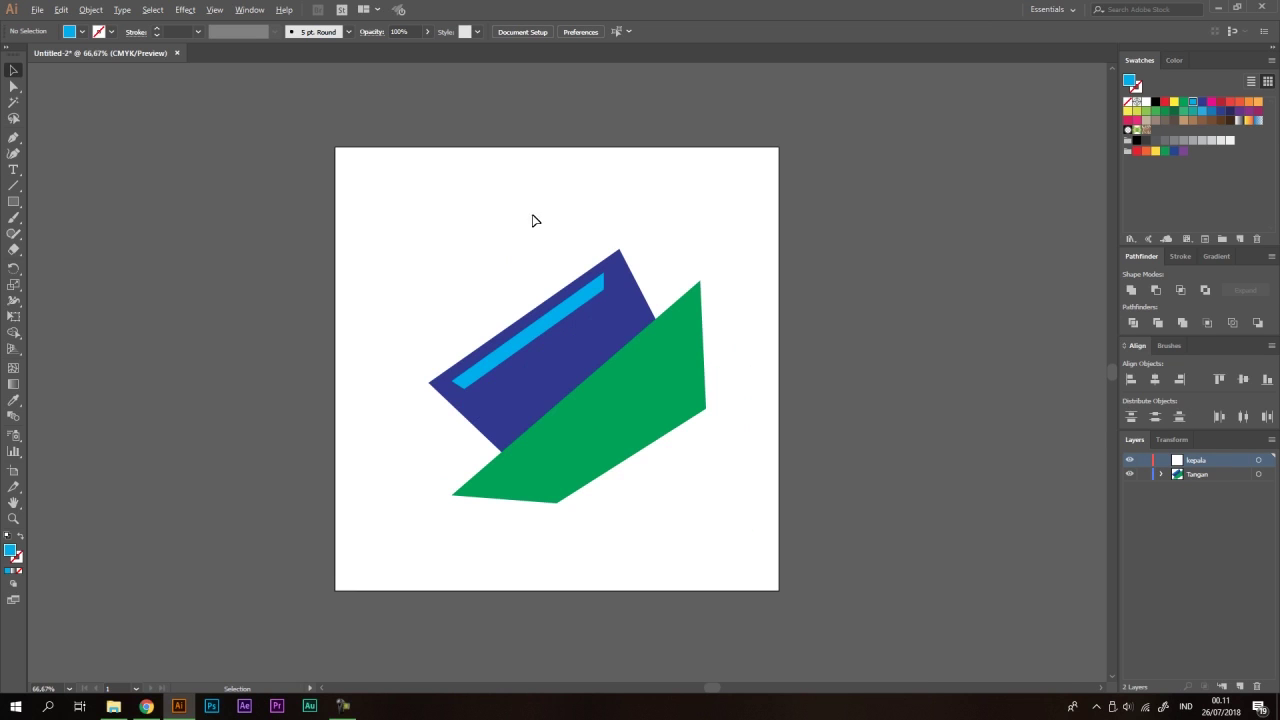
left_click_drag(608, 281, 606, 278)
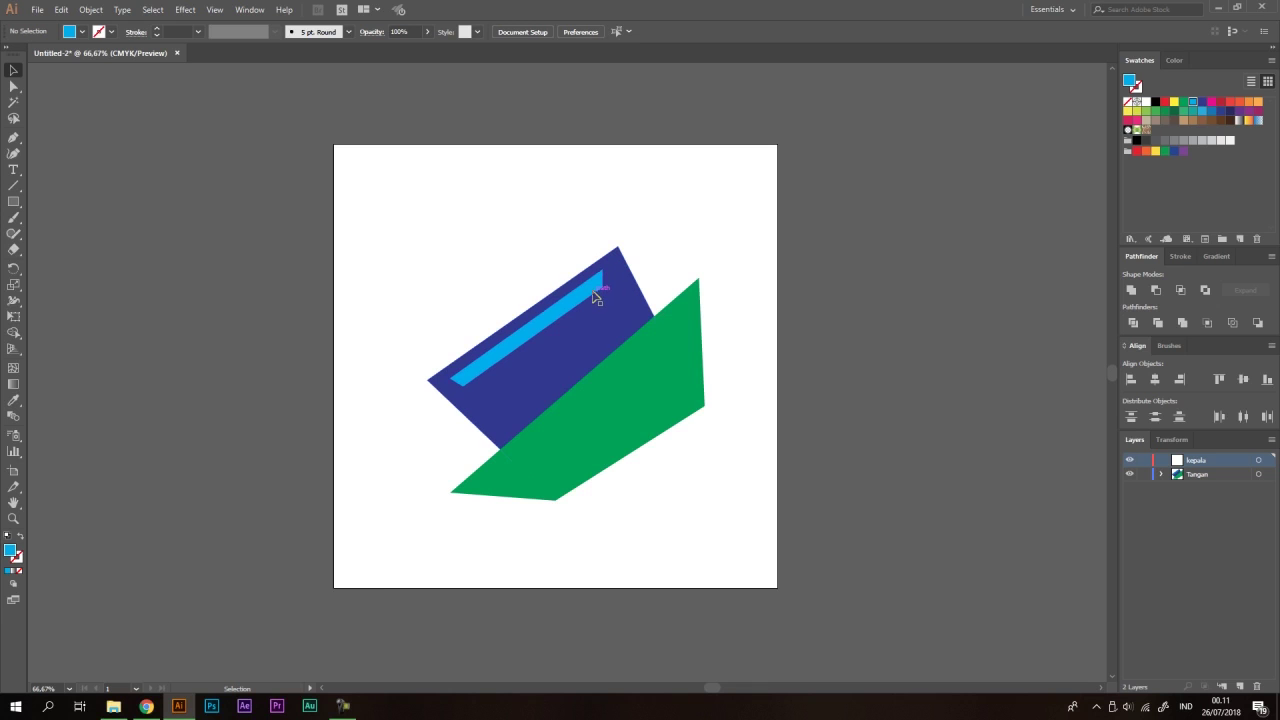
key("ctrl+1")
left_click_drag(528, 277, 526, 248)
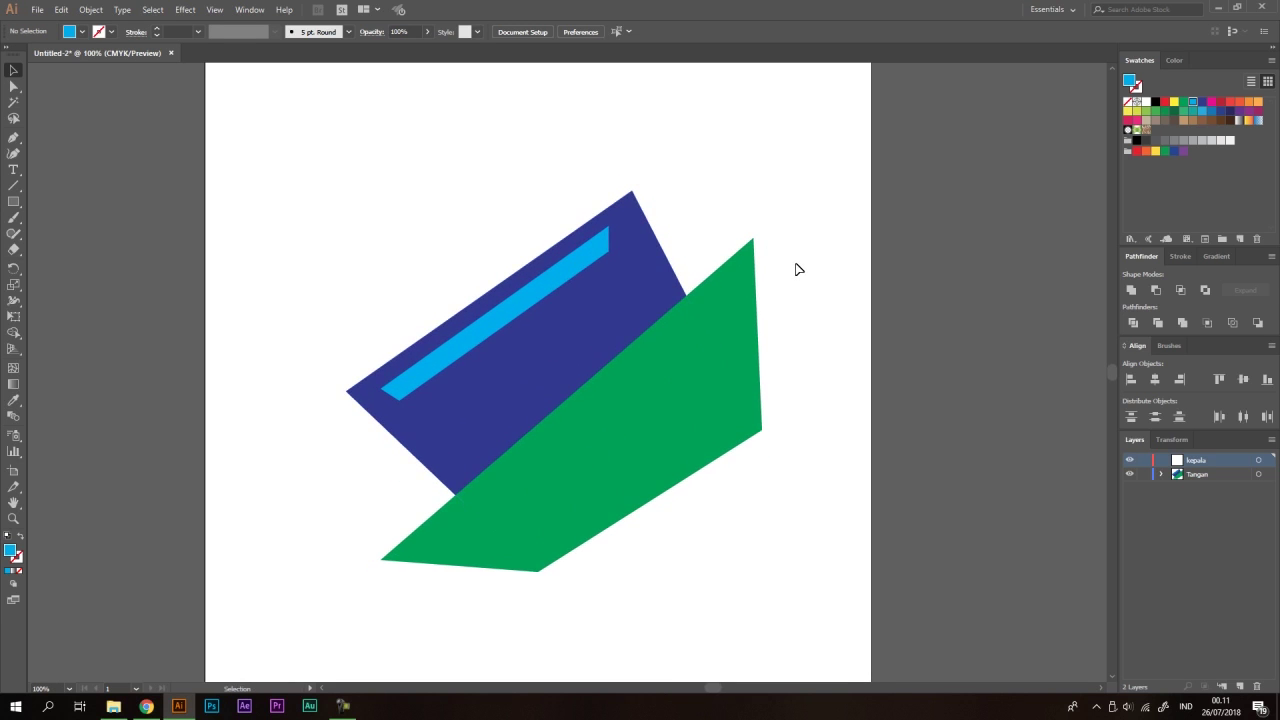